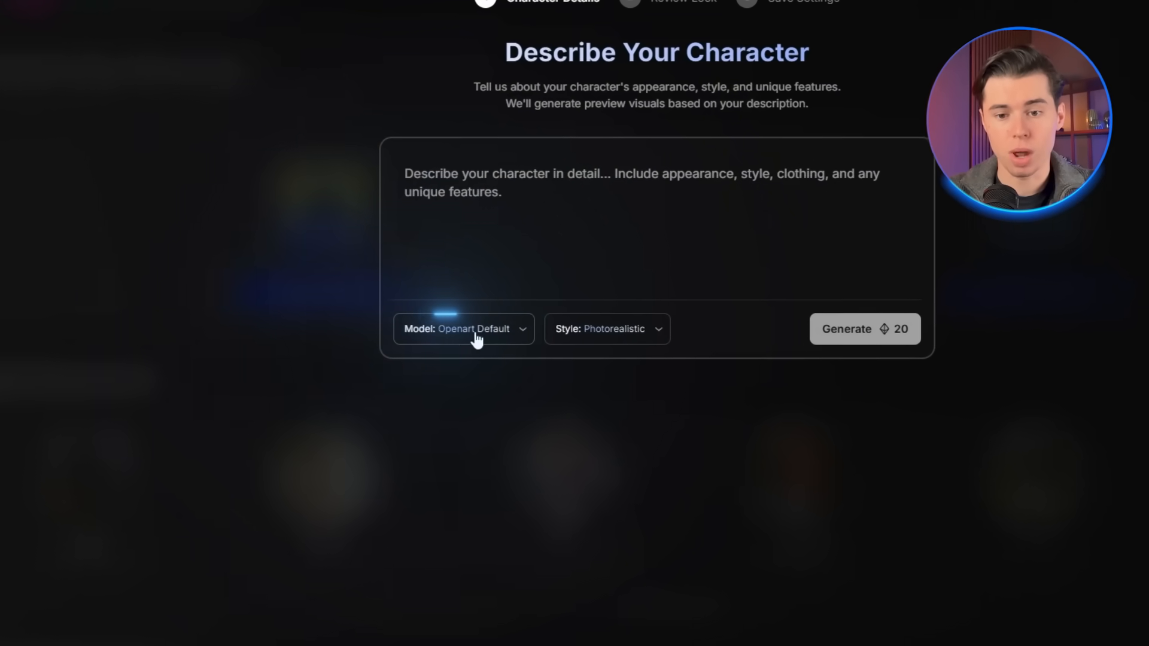
- Set the character's generation model to Nano Banana Pro and its style to Photorealistic
left_click(521, 330)
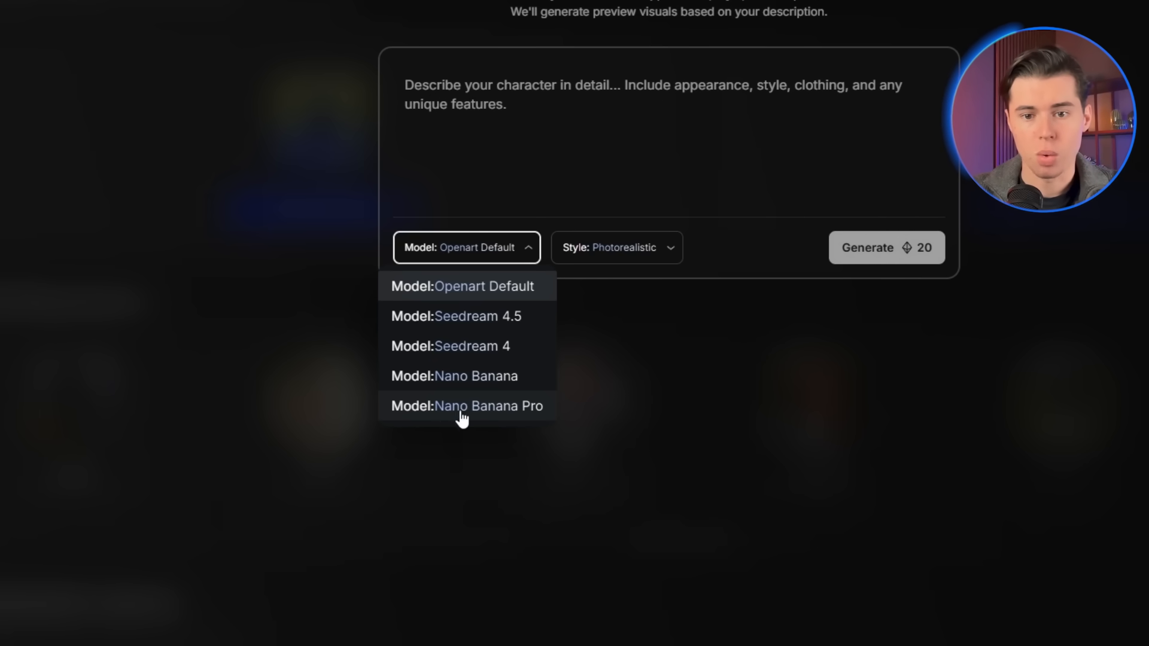
left_click(499, 413)
left_click(675, 247)
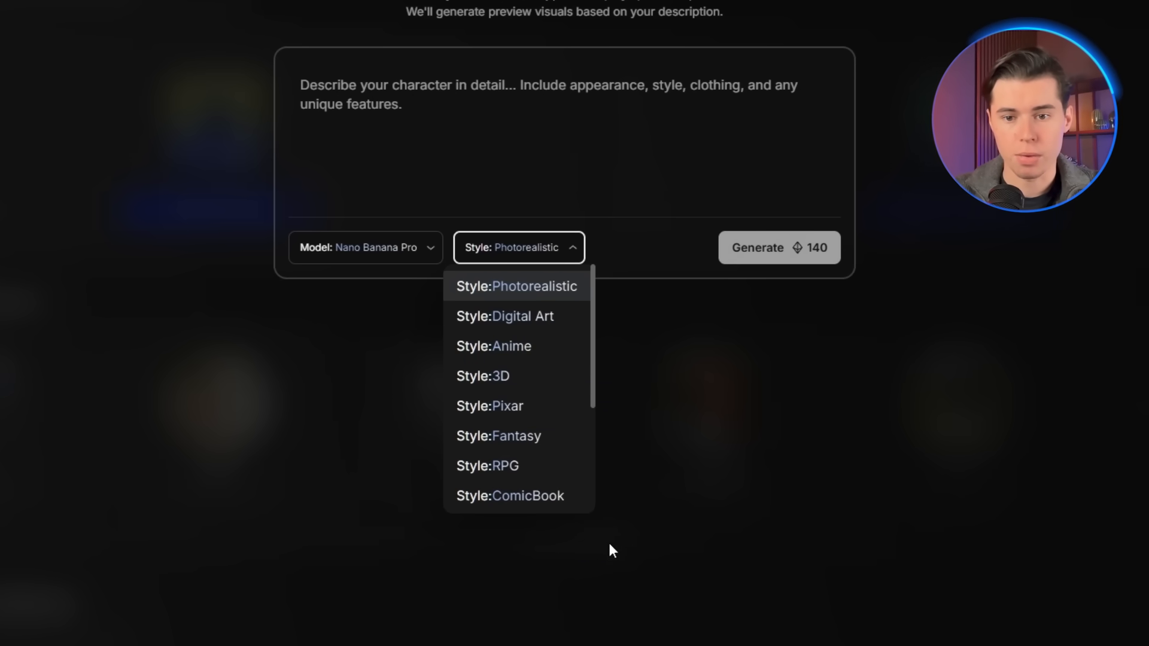
left_click(542, 289)
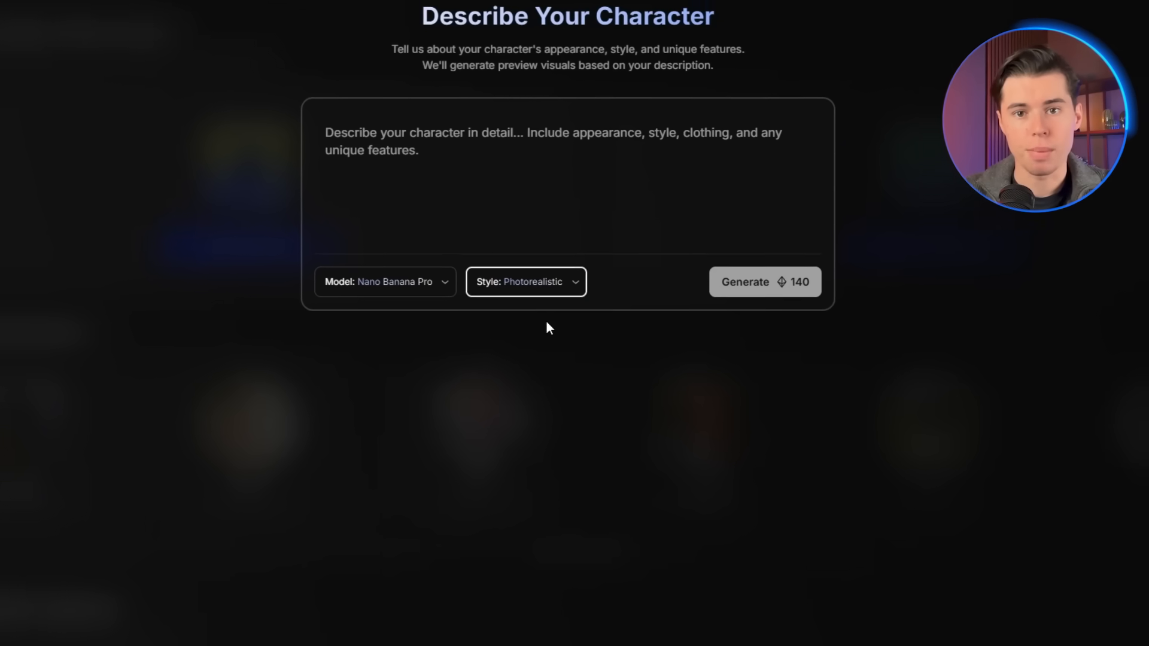
- Describe the character as "a natural, beautiful Brazilian, 25 year old woman with blue hair." and generate preview images
left_click(759, 124)
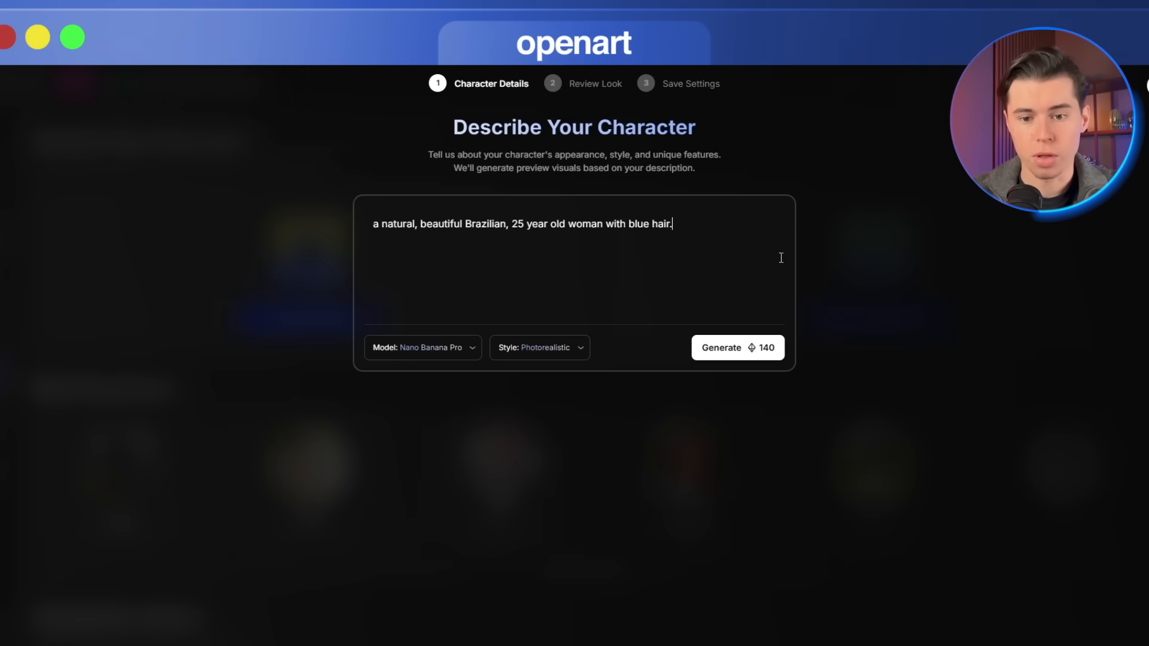
left_click(740, 359)
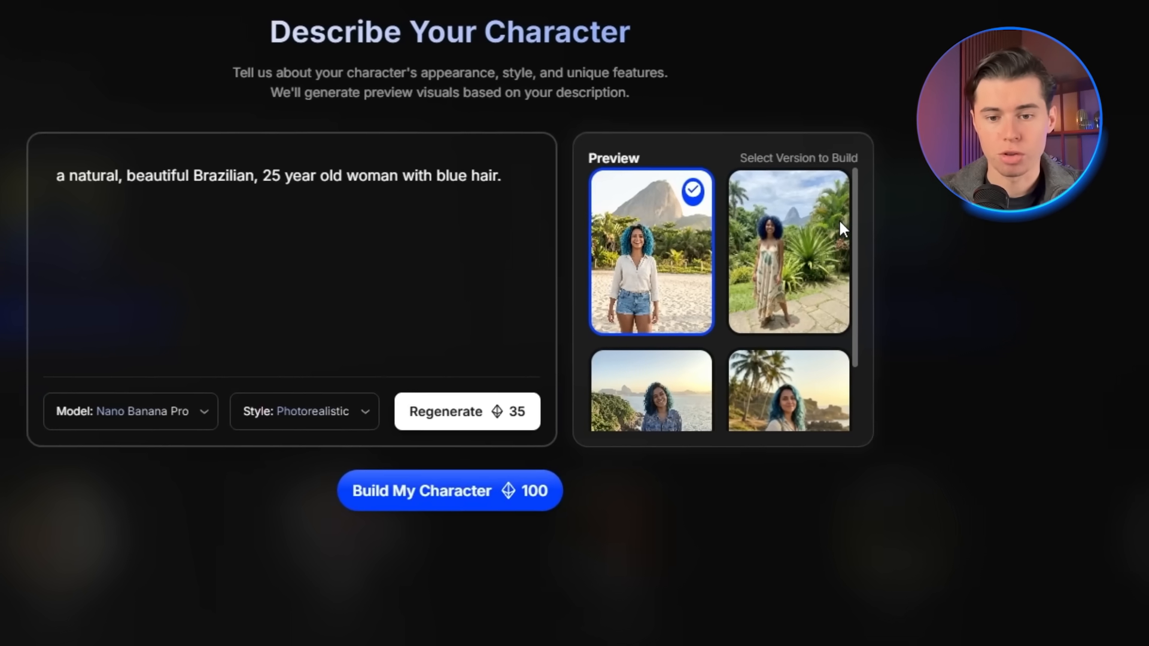
- Build the character from the preview with palm trees on the coast and approve its generated views
scroll(844, 268, "down", 2)
left_click(844, 326)
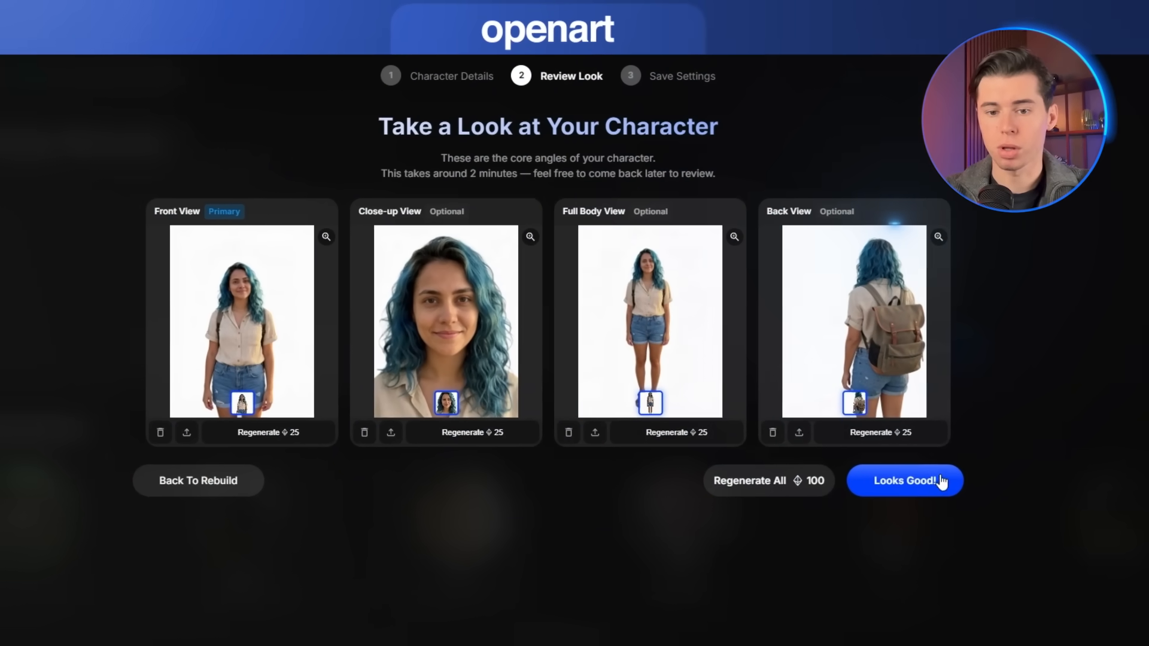
left_click(940, 481)
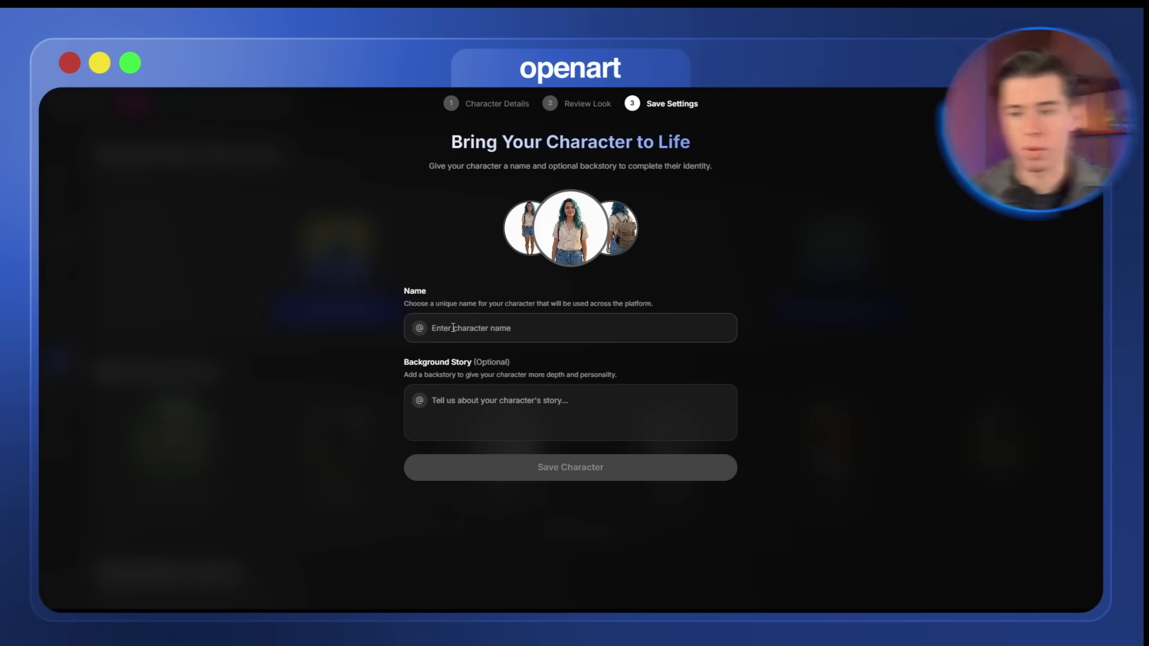
- Name the character Lila and enter a backstory about a friendly traveling influencer who explores countries with only a camera and backpack for her loyal following
type("Lila")
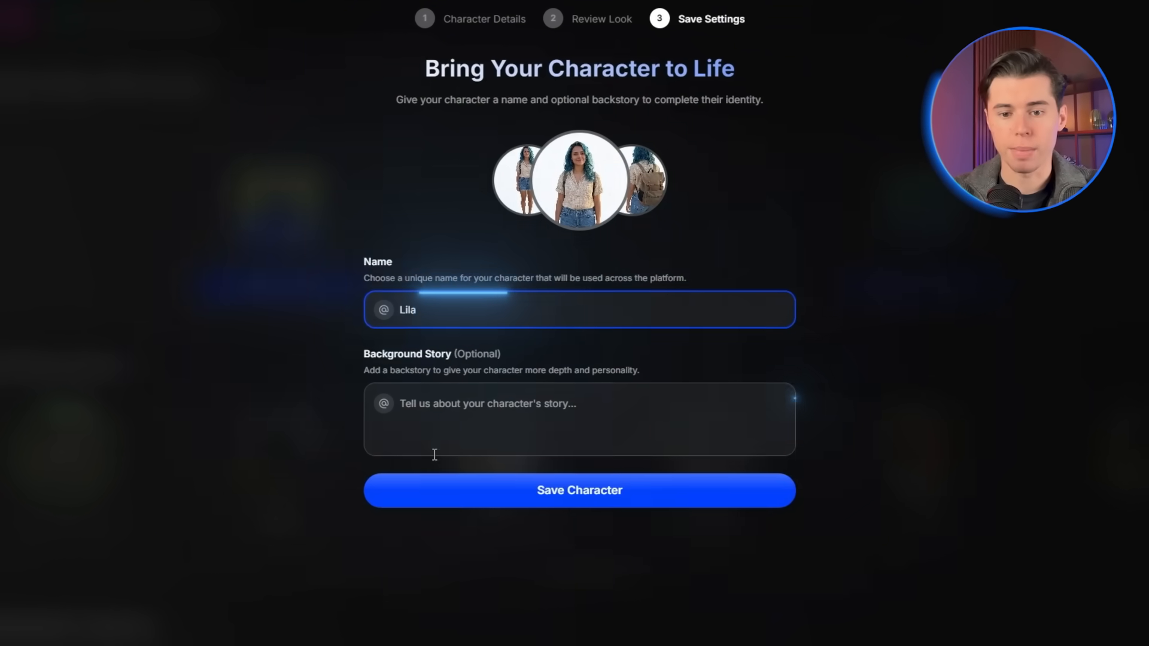
type("she's a traveling influencer.She lik")
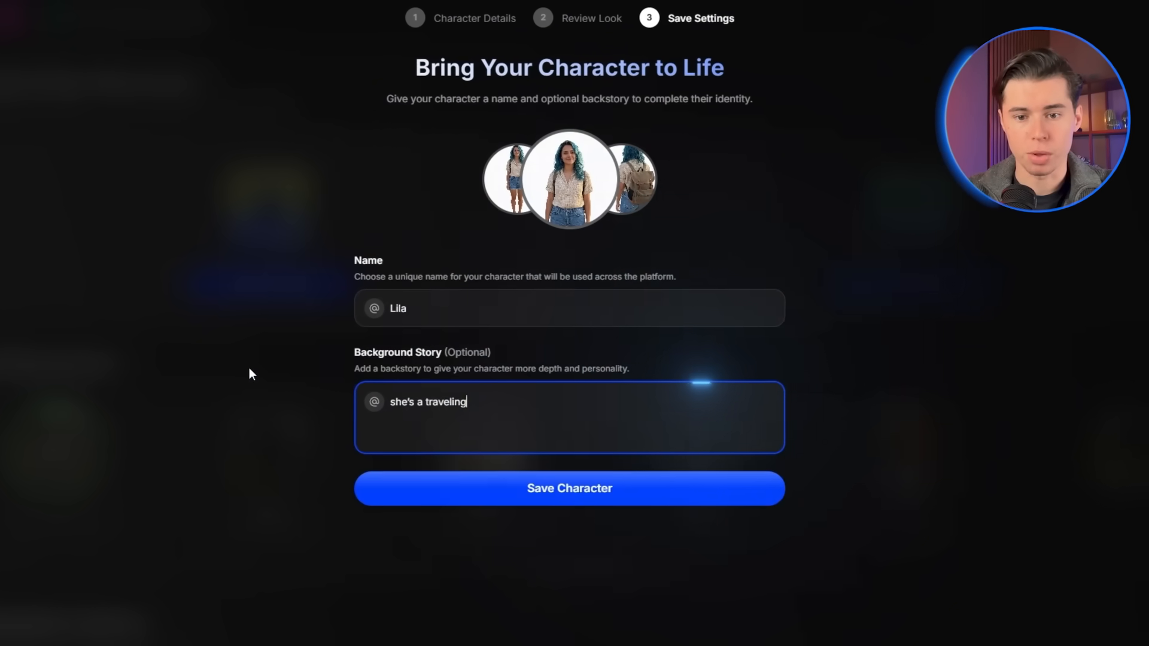
type("es to travel to different countries arou")
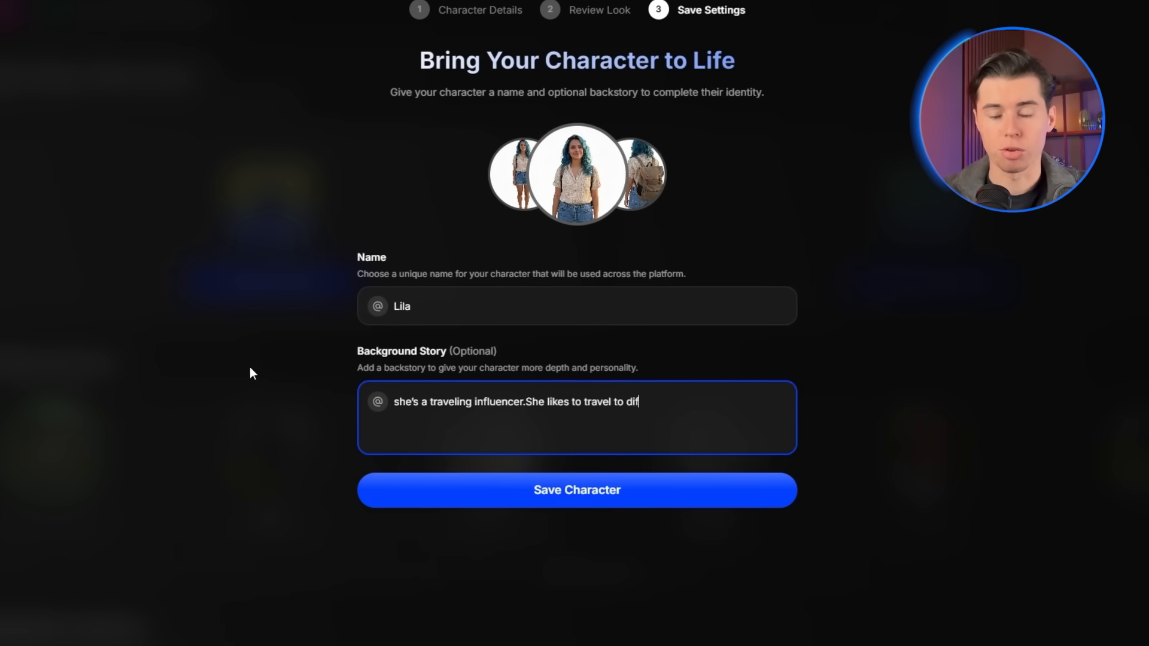
type("nd the world using only her camera and ")
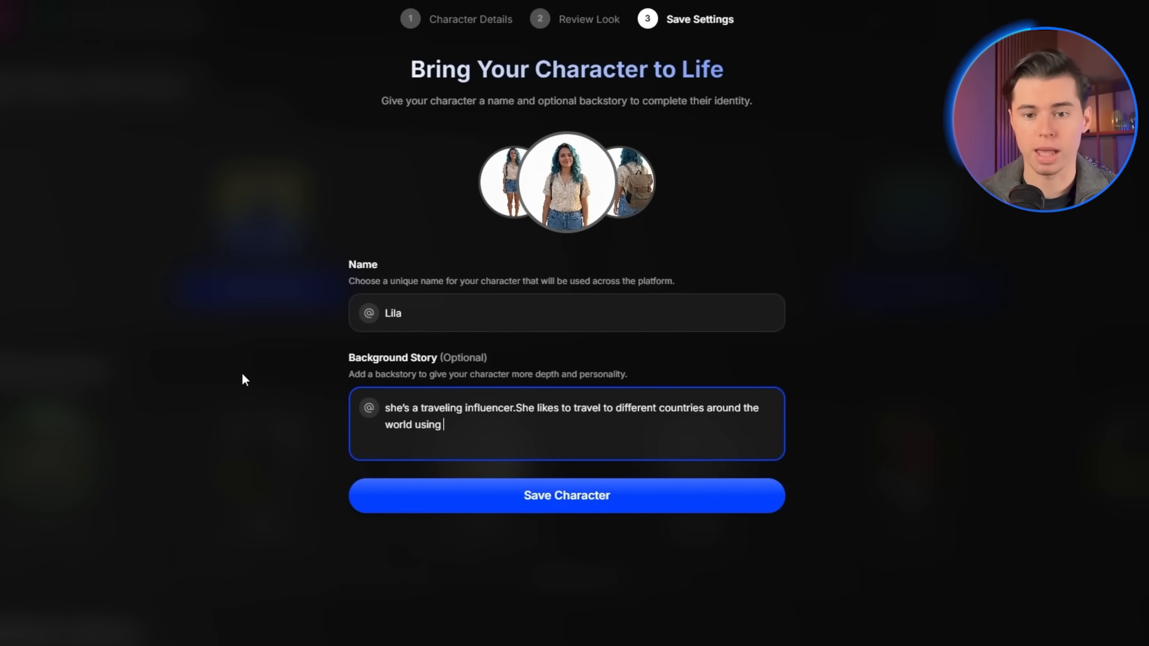
type("a backpack.She is friendly, loves to m")
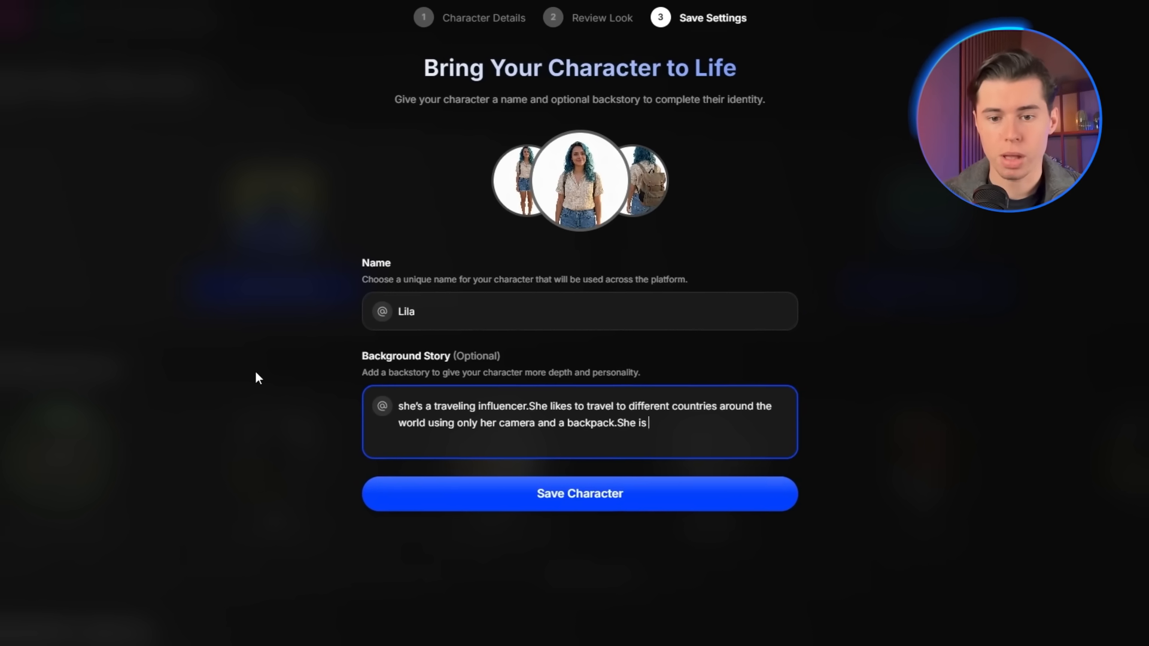
type("ake new friends, and shows her stories t")
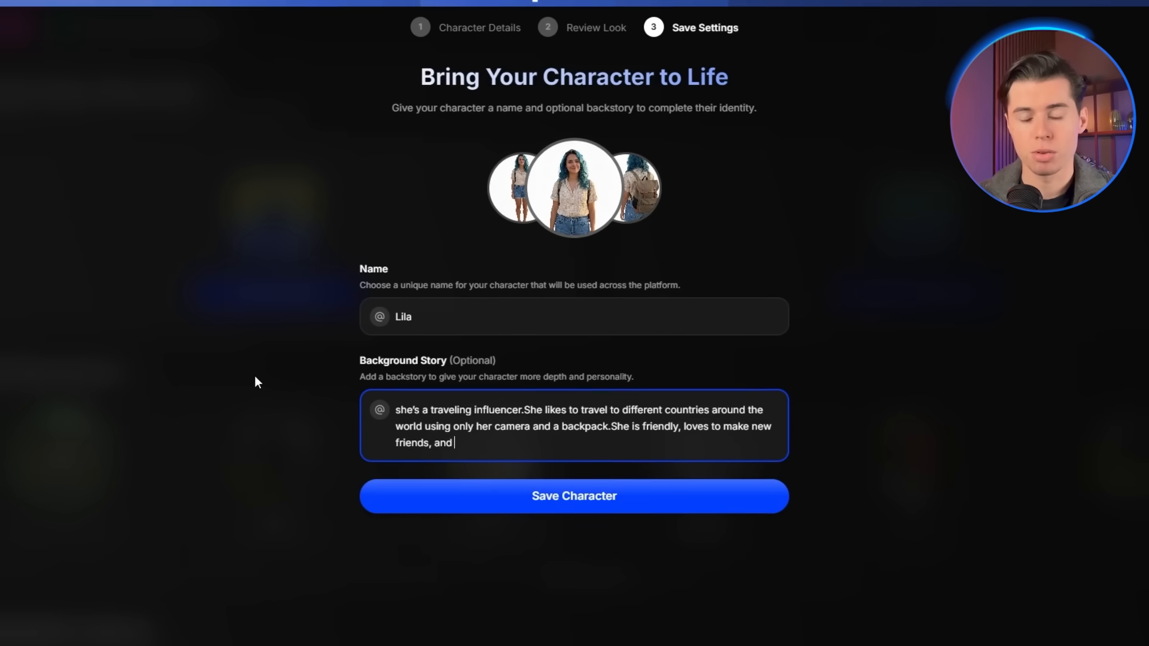
type("o her very loyal following.")
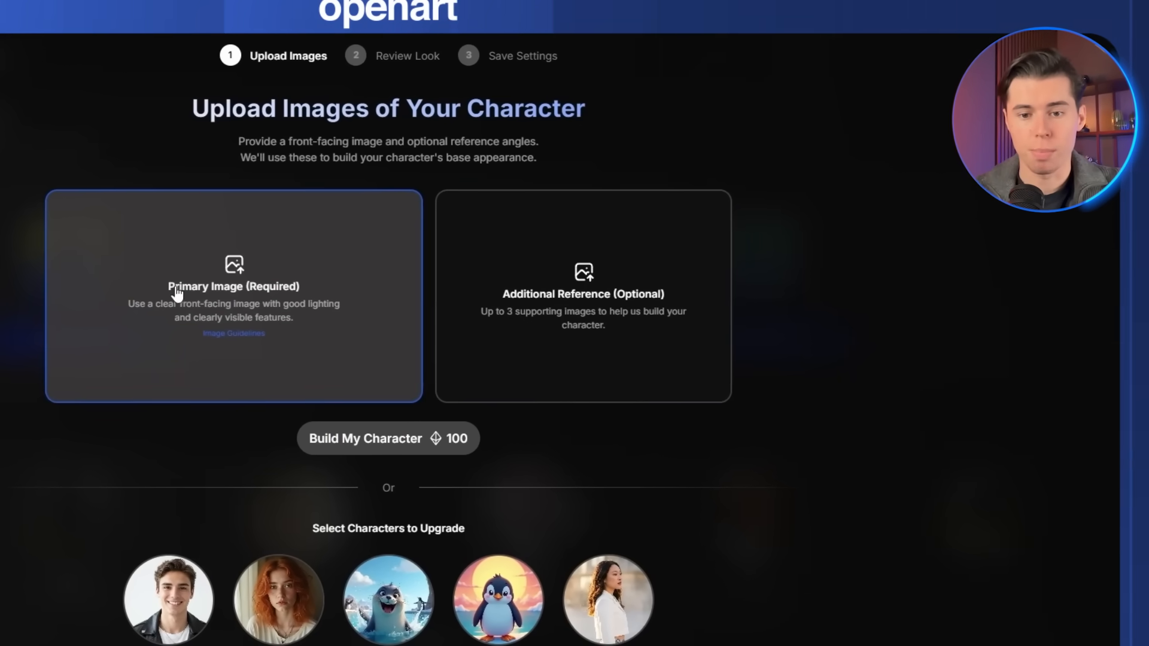
- Create a second character named Vi from an uploaded primary image and additional reference, approving its generated views
left_click(272, 294)
left_click(498, 273)
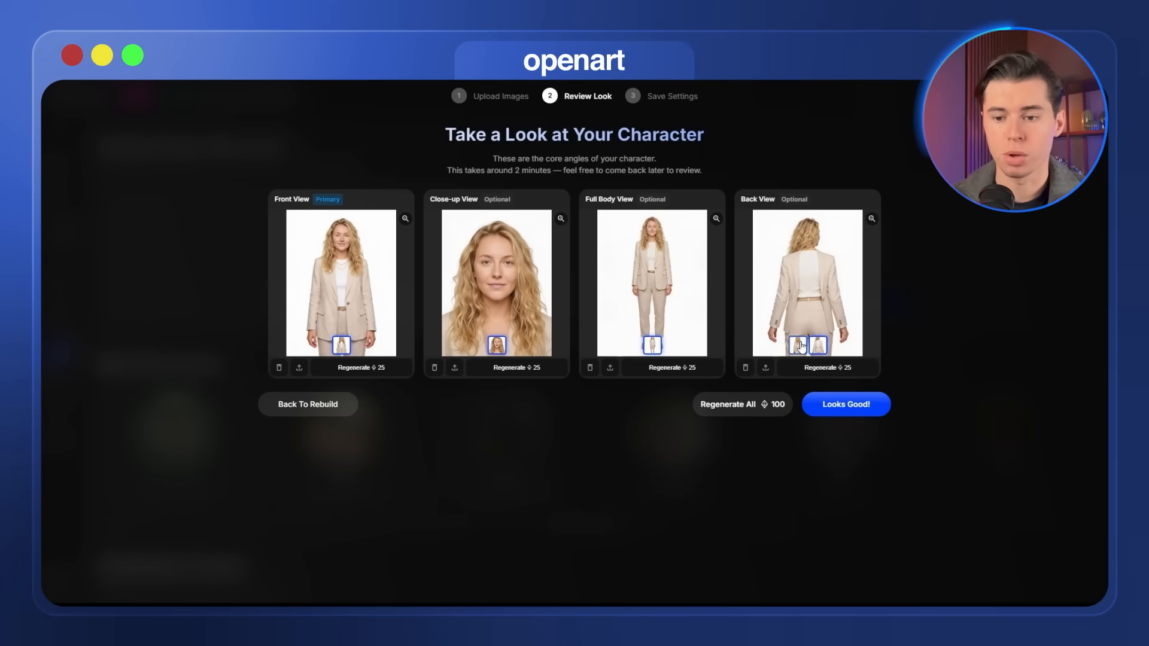
left_click(841, 408)
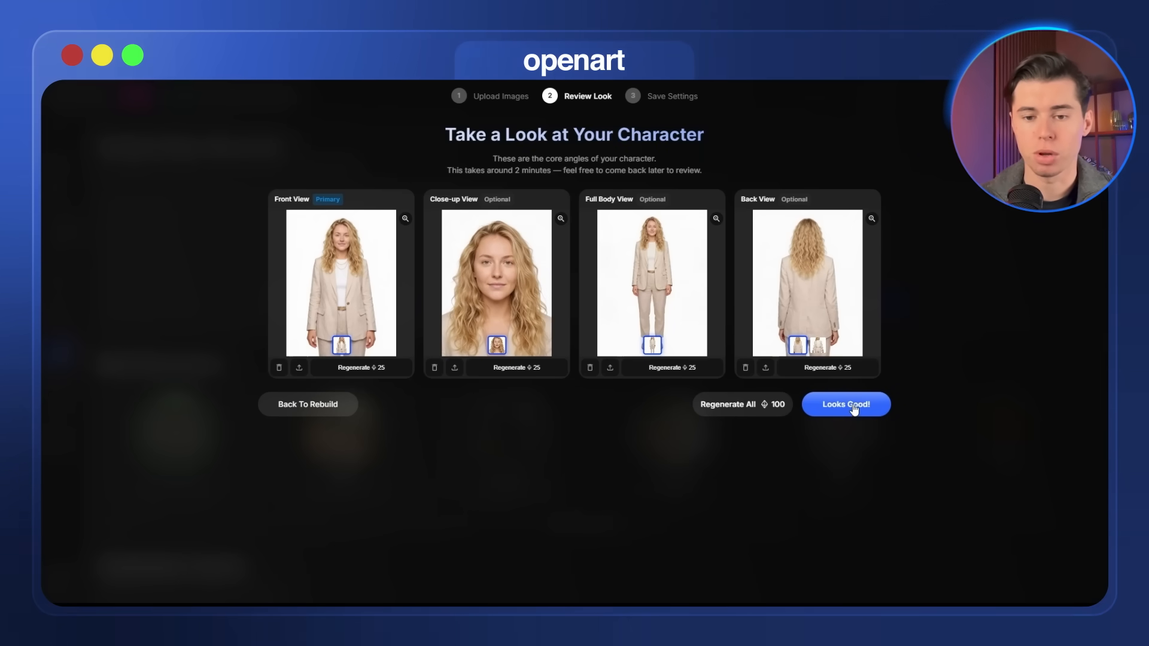
type("Vi")
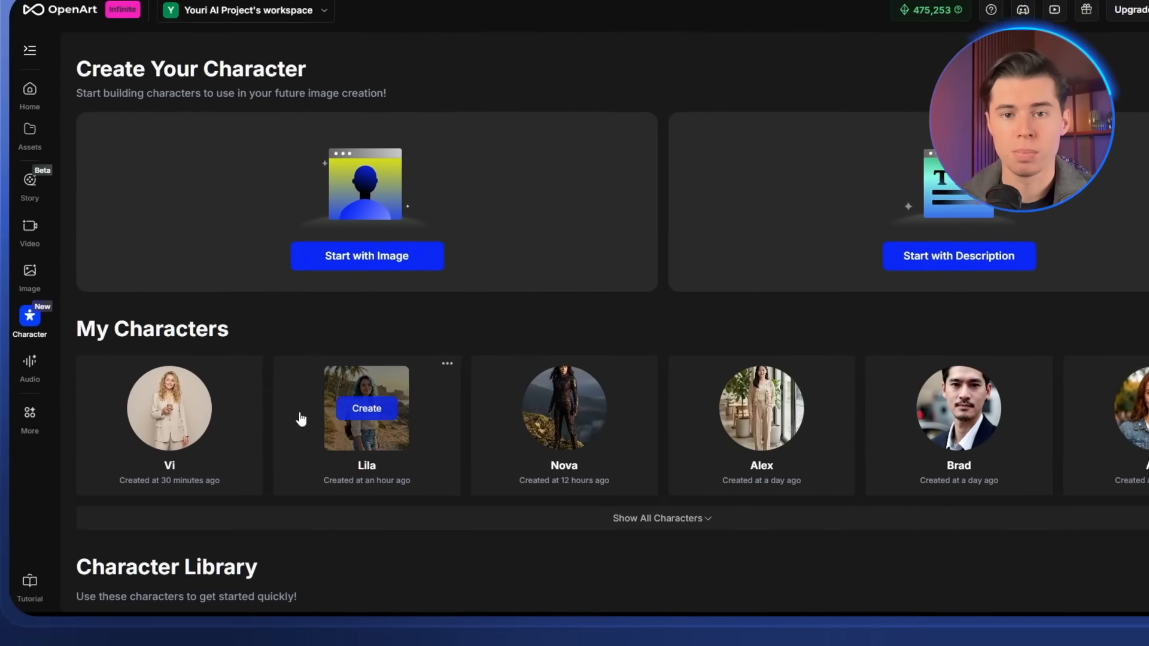
- Start a new character visual with Lila and add Vi as the second character
left_click(336, 434)
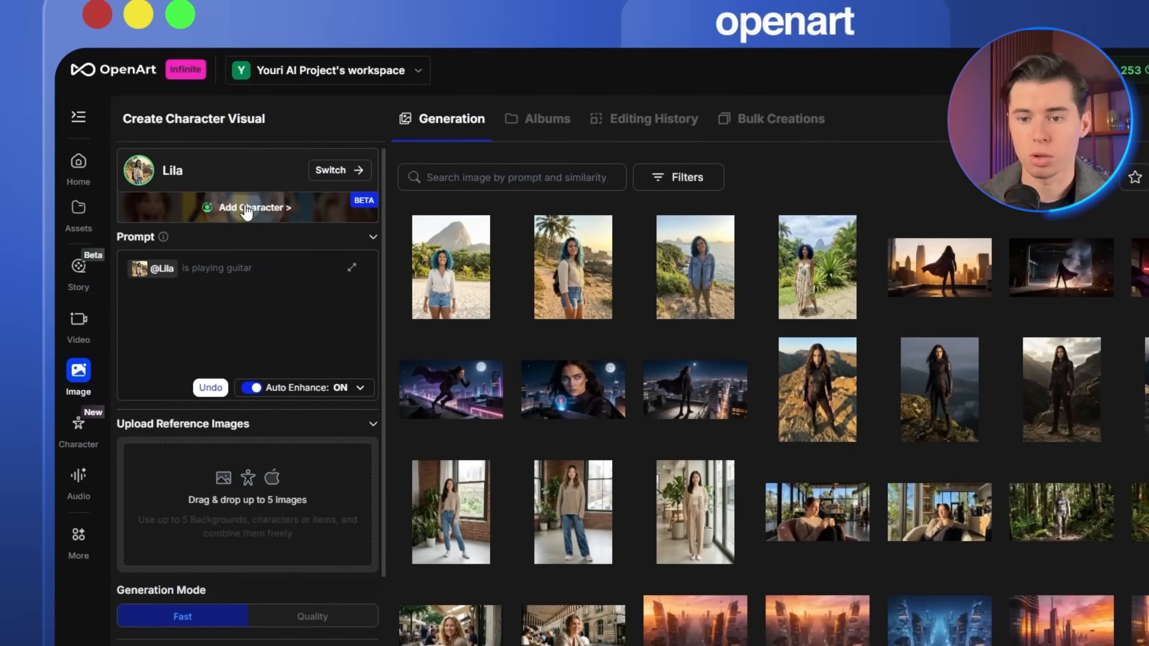
left_click(251, 182)
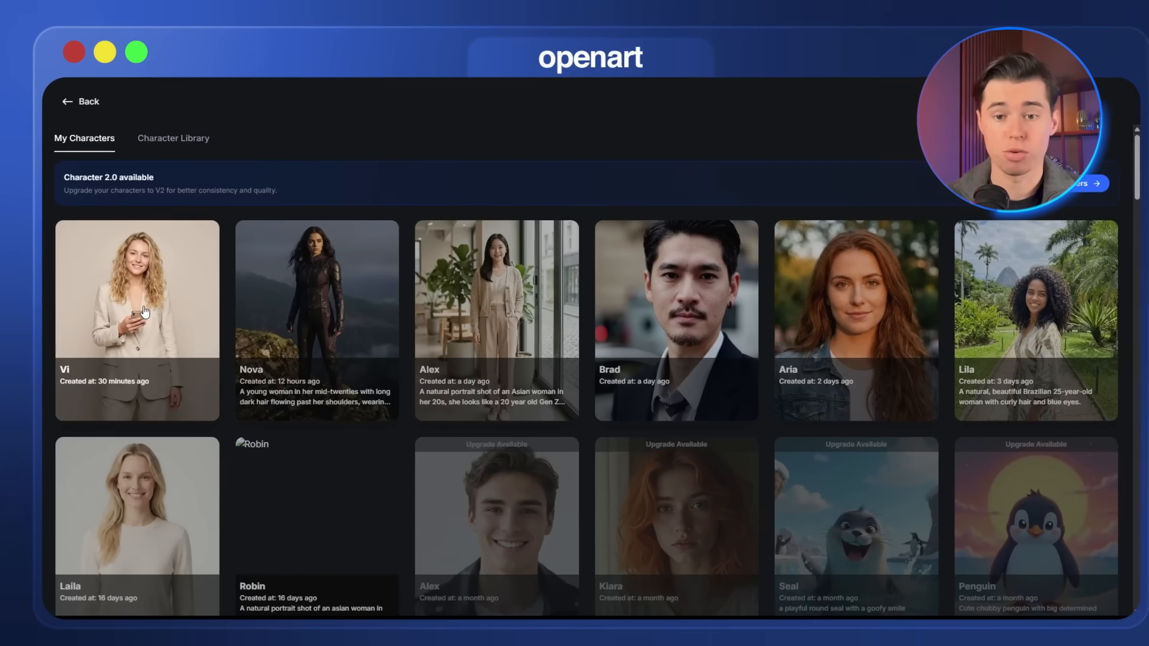
left_click(163, 324)
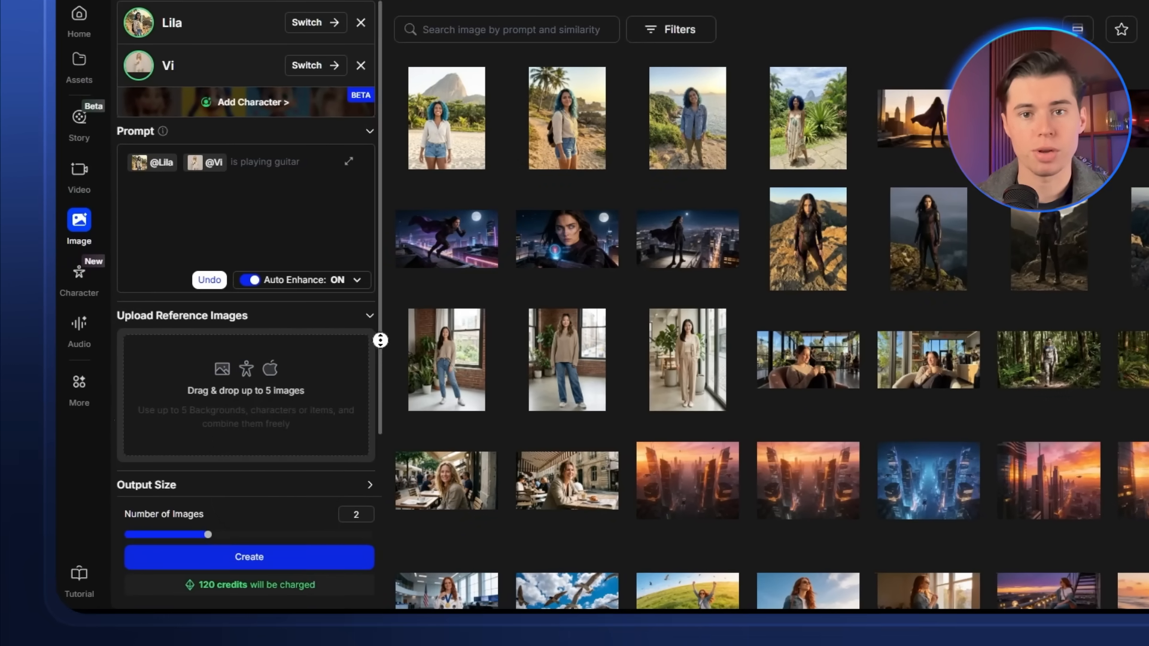
- Expand the output settings and set the image model to Nano Banana Pro
scroll(380, 340, "down", 1)
left_click(359, 425)
scroll(379, 464, "down", 1)
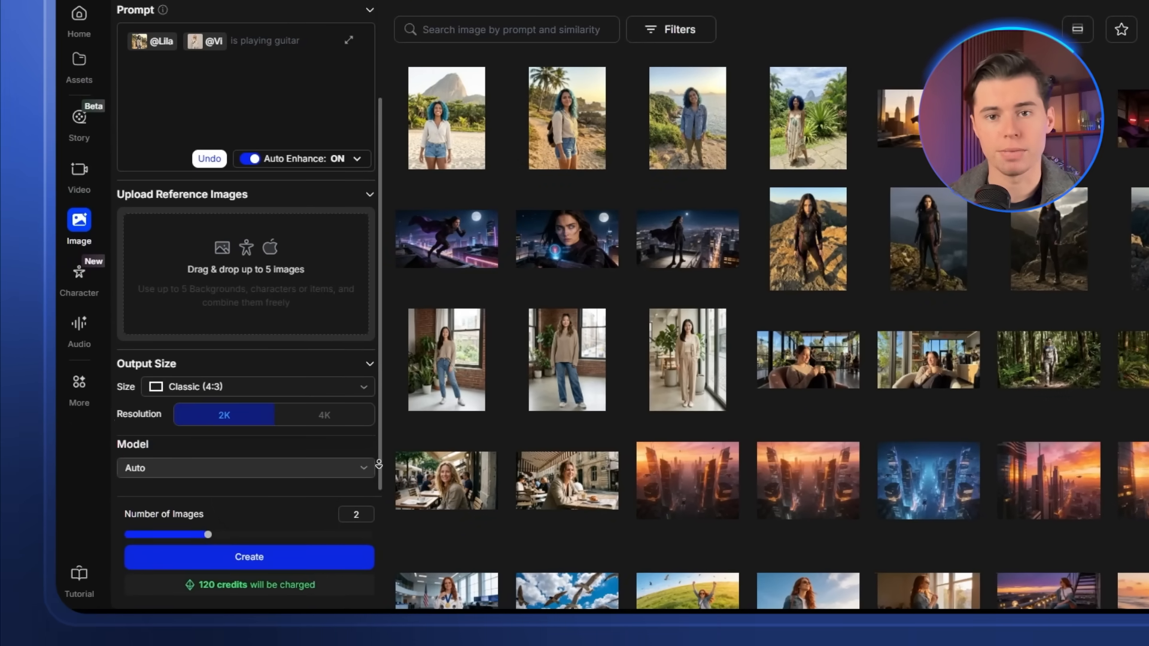
left_click(318, 468)
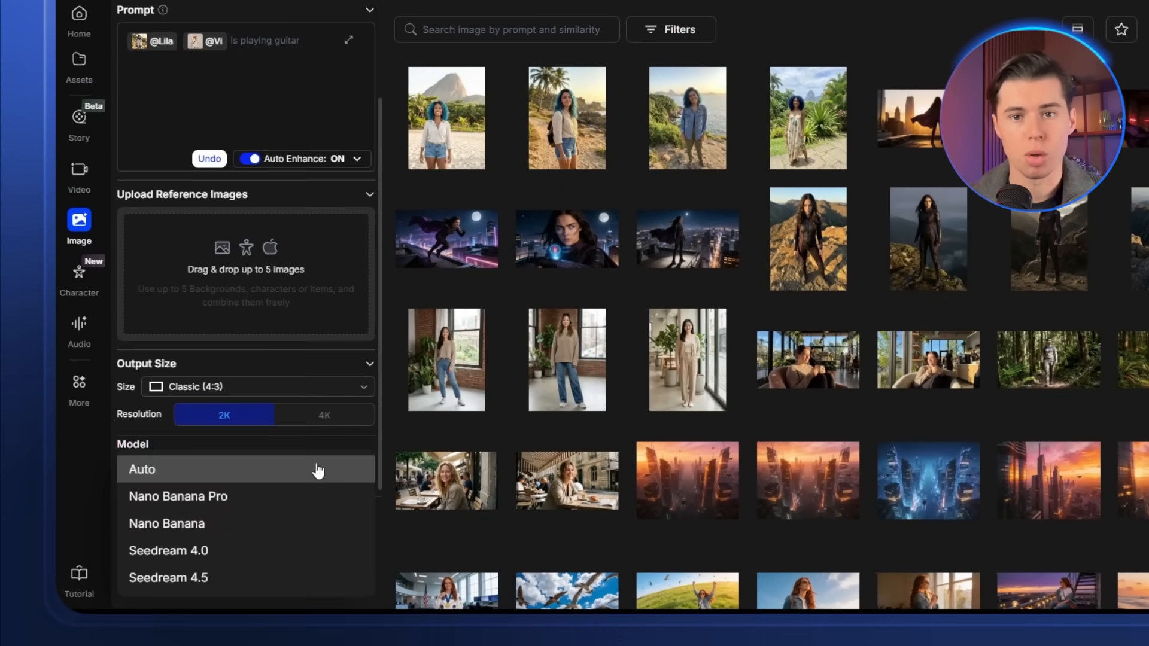
left_click(239, 501)
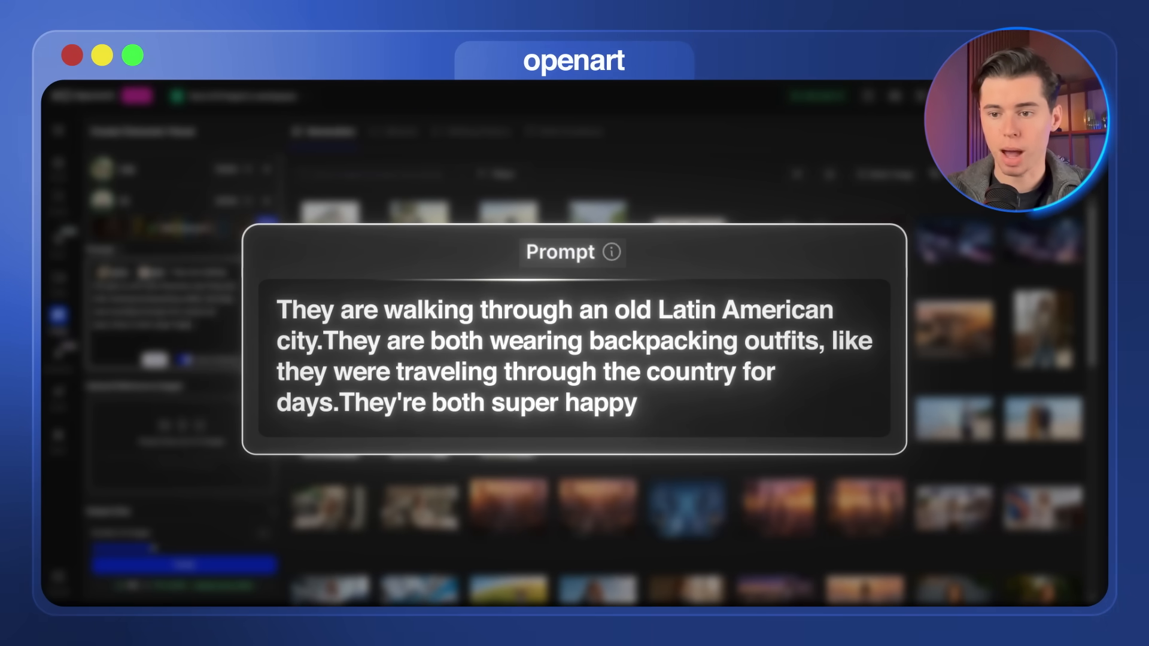
- Generate images of both characters walking happily through an old Latin American city in backpacking outfits, in Widescreen (16:9) at 4K
left_click_drag(233, 325, 149, 328)
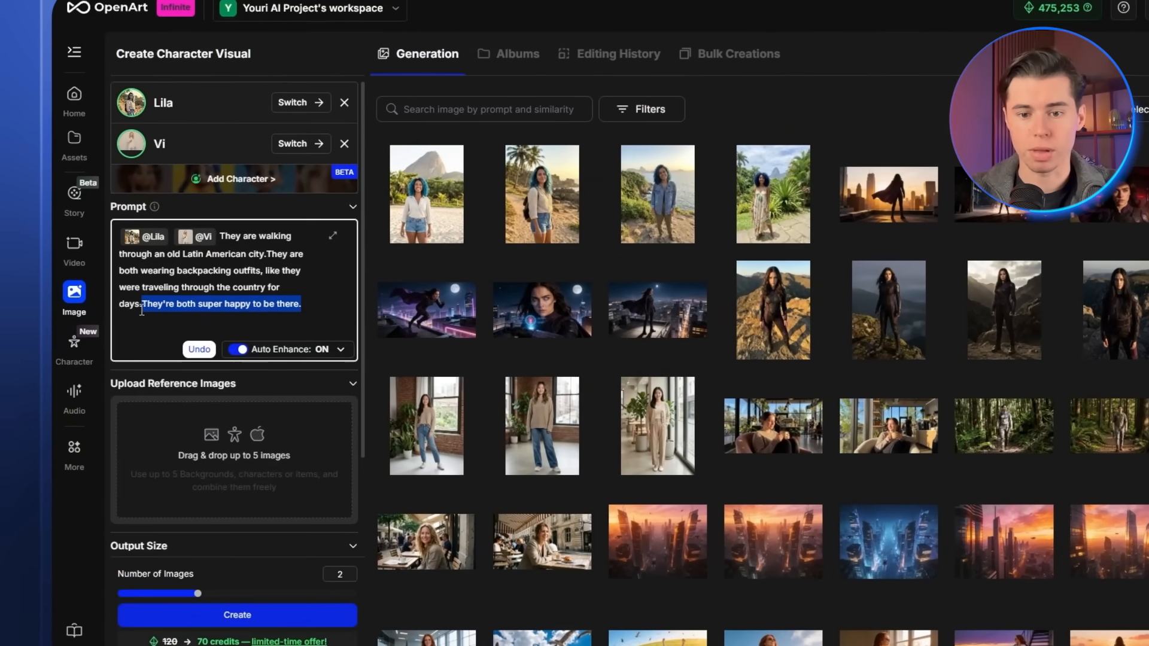
left_click(371, 304)
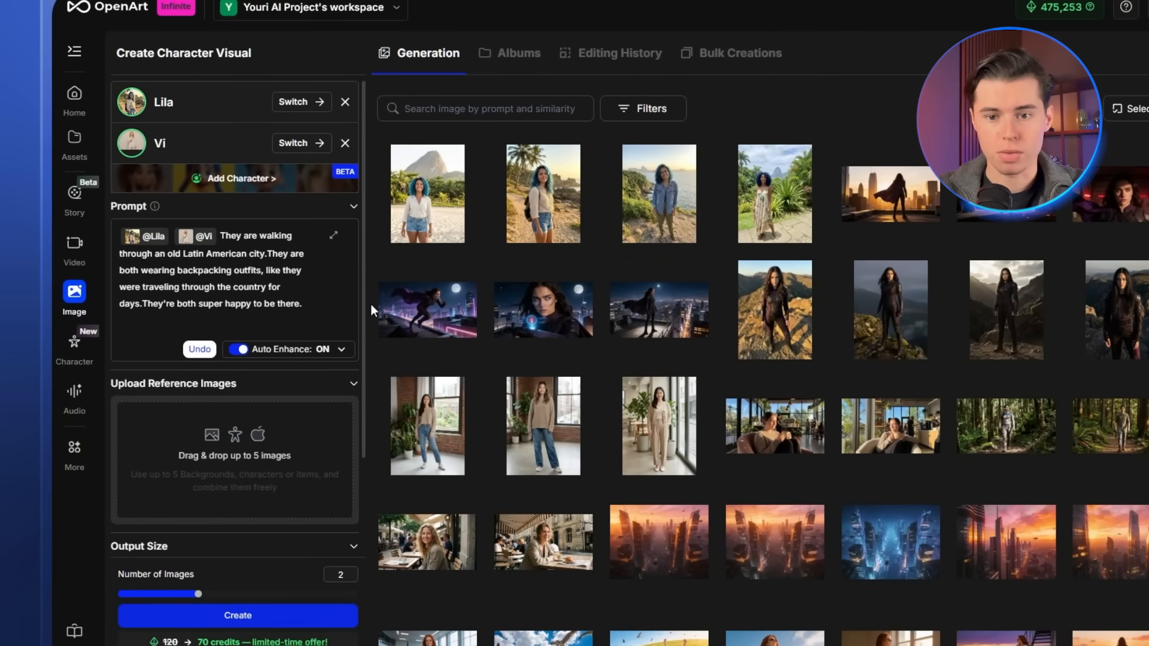
scroll(365, 323, "down", 2)
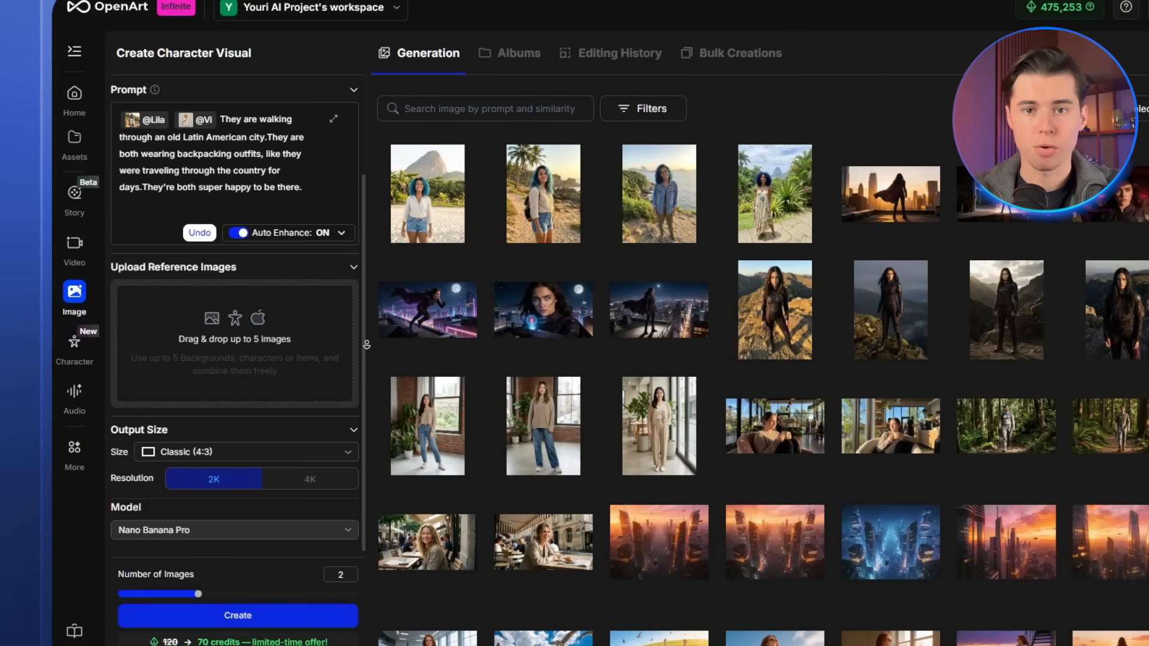
left_click(347, 453)
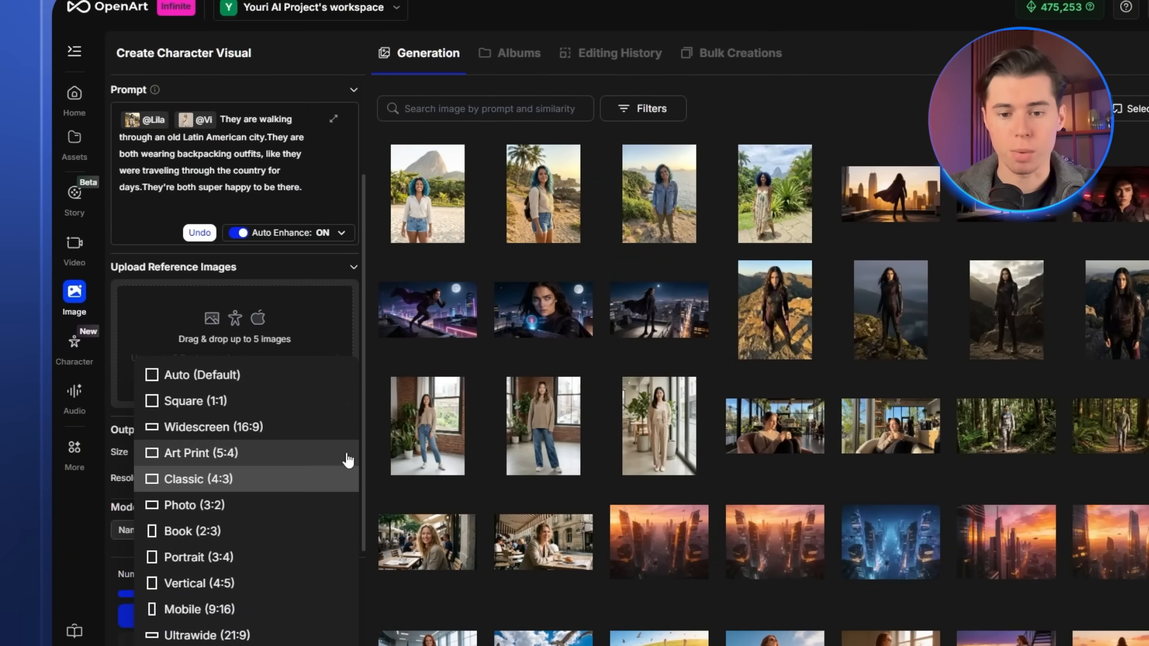
left_click(209, 427)
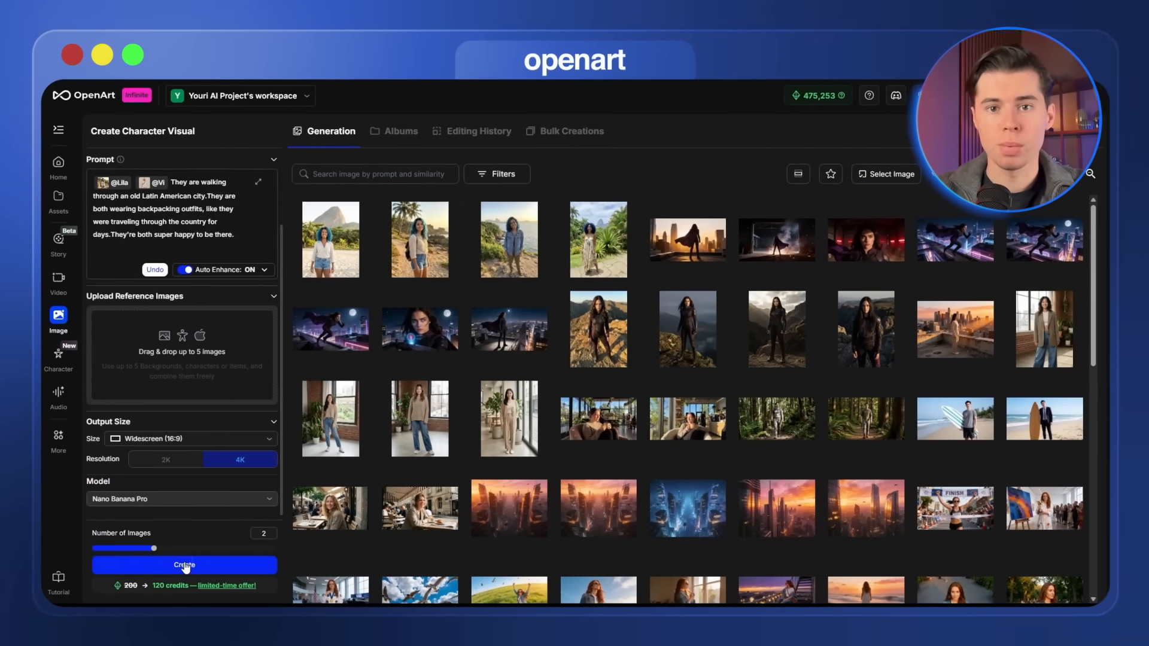
left_click(185, 566)
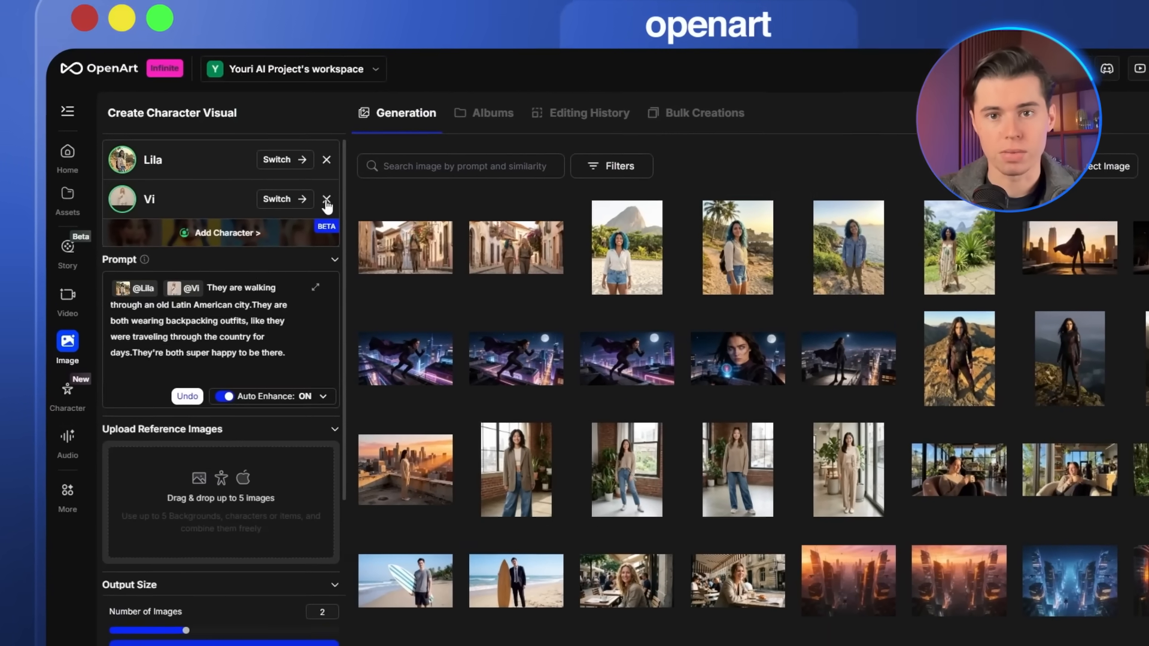
- Remove Vi from the visual and replace the prompt with "She is backpacking through a jungle, and she saw a lizard."
left_click(267, 202)
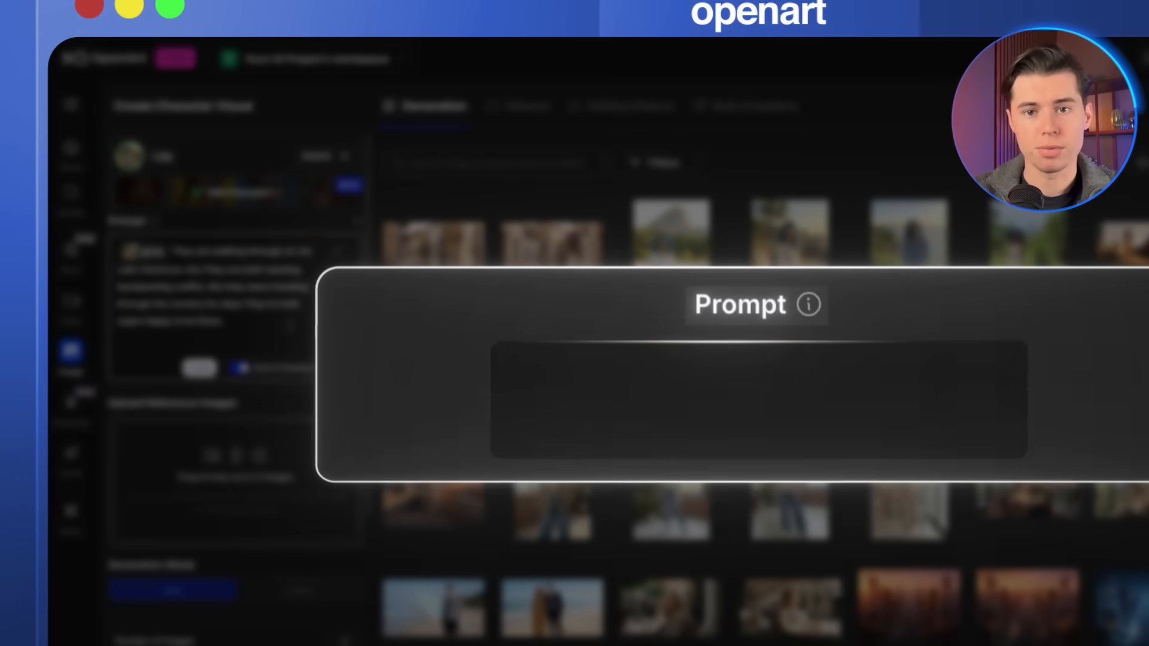
type("is backpacking through a jungle, and she saw a lizard.")
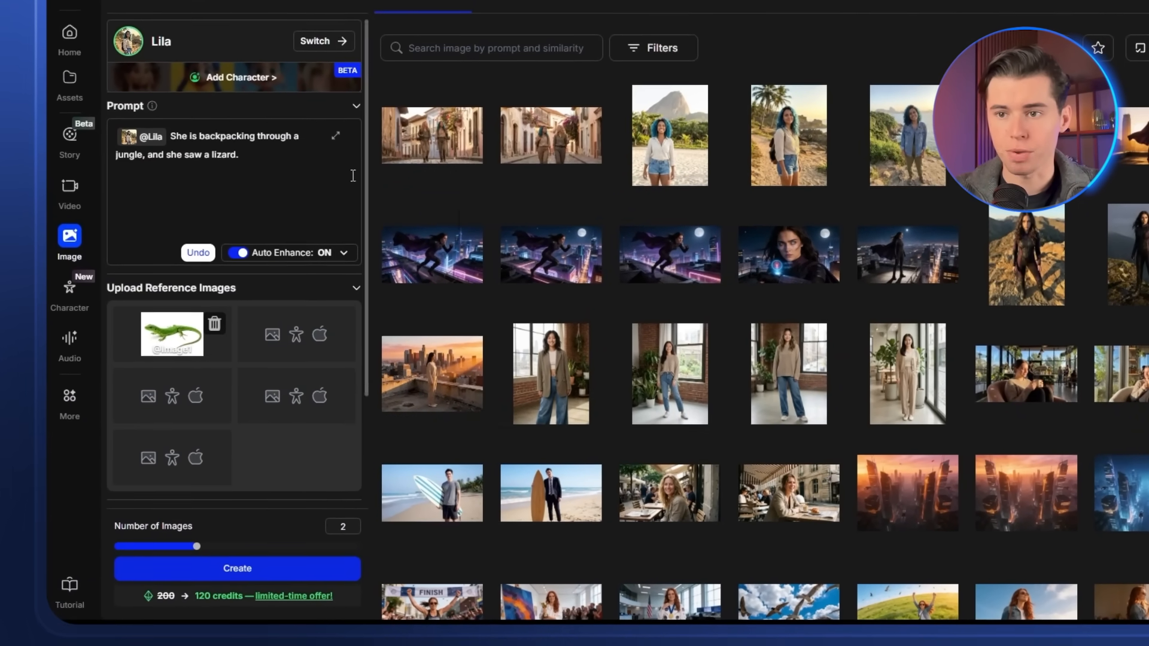
left_click(251, 164)
type("@im")
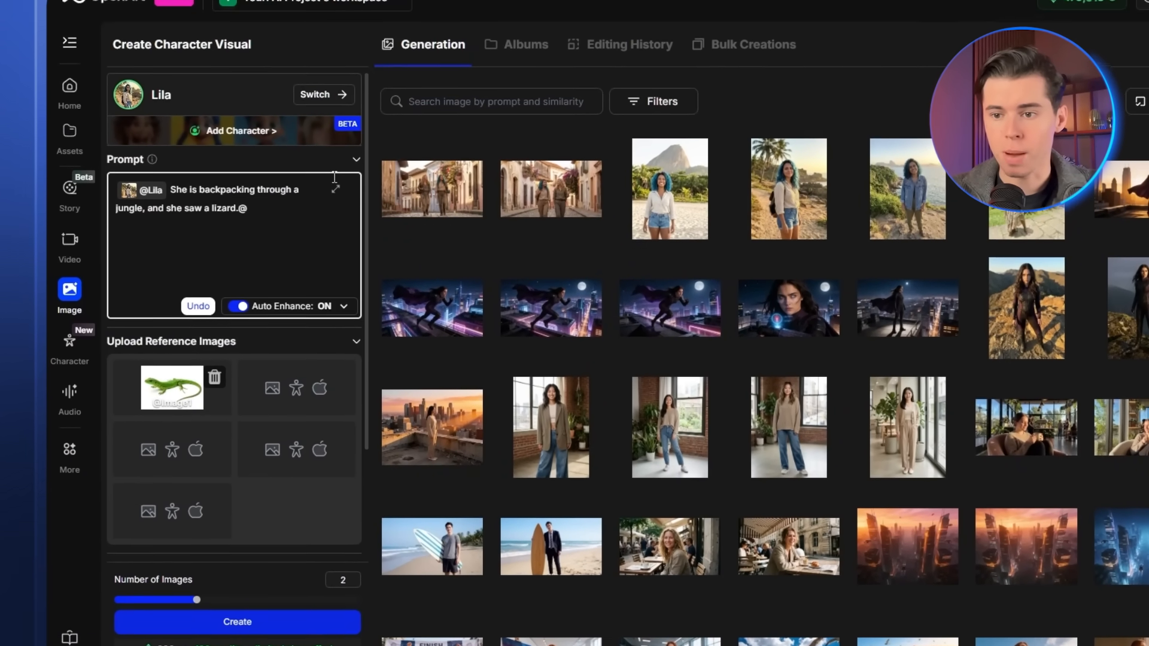
key("BackSpace")
key("BackSpace")
key("BackSpace")
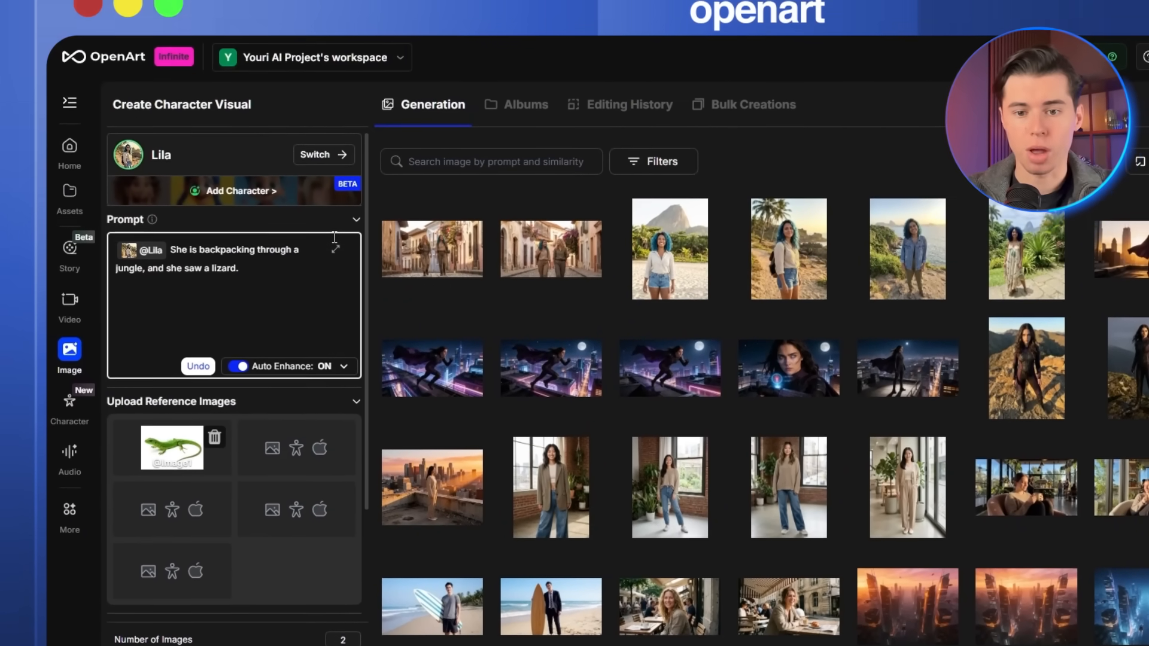
type("@")
- Open the 3D Editor for the empty reference slot beside the lizard picture
left_click(289, 329)
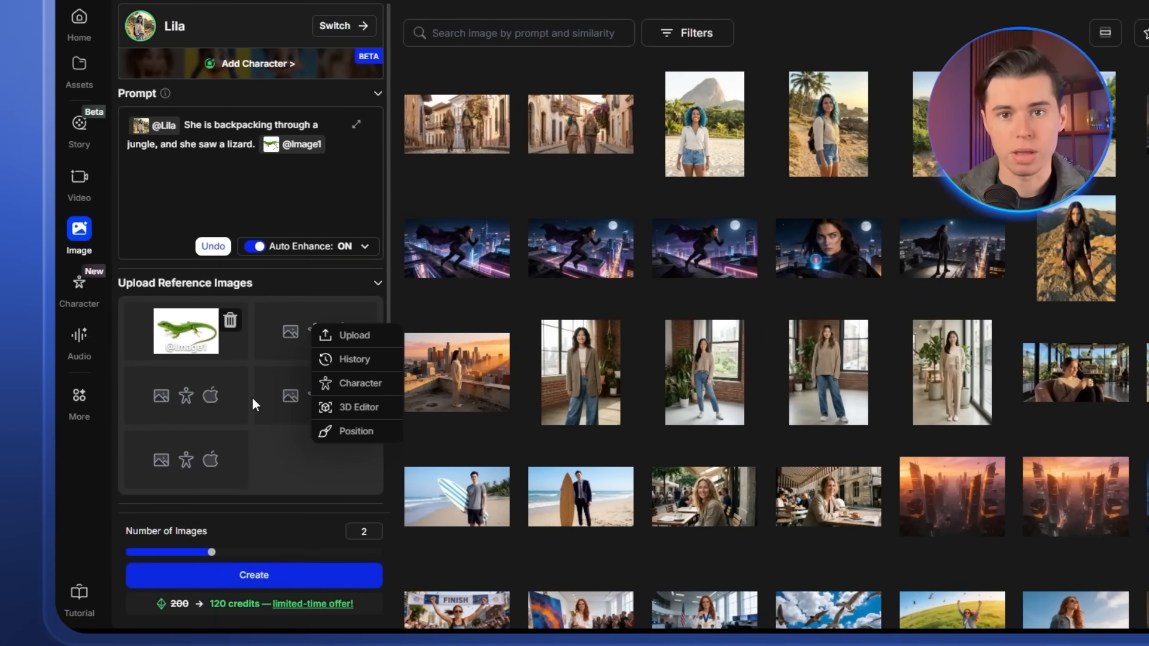
left_click(344, 407)
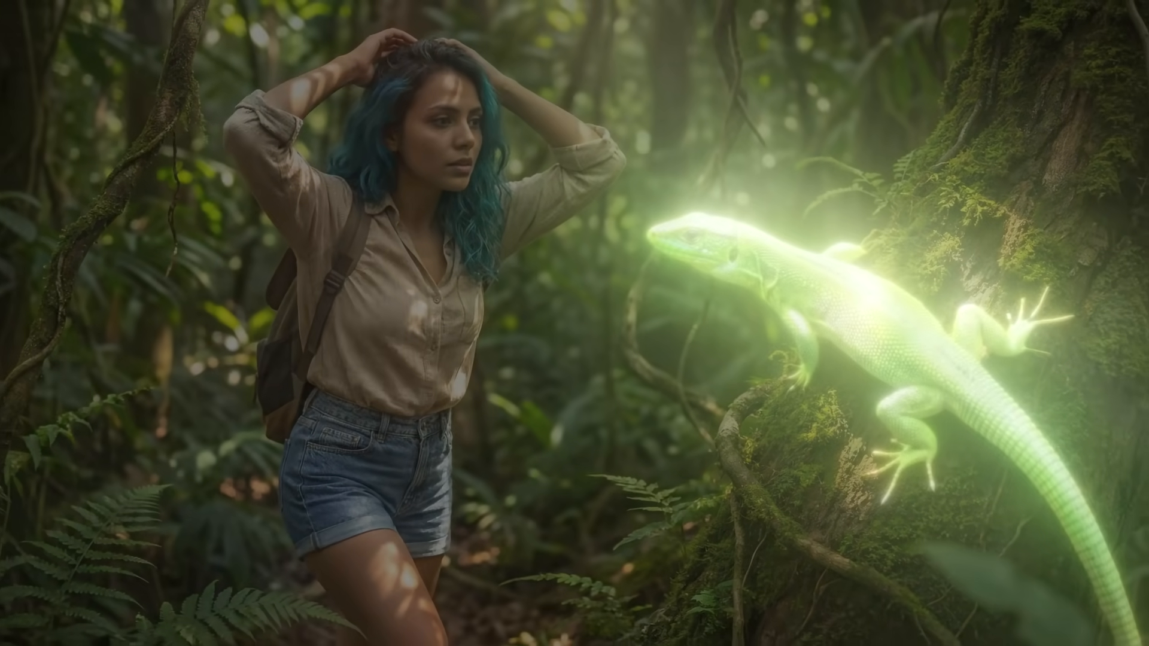
- Give the Female (Base) 3D model the "Legs Crossed, Arms Raised" pose, adjust its angle and framing, and save it as a reference image
scroll(790, 175, "down", 13)
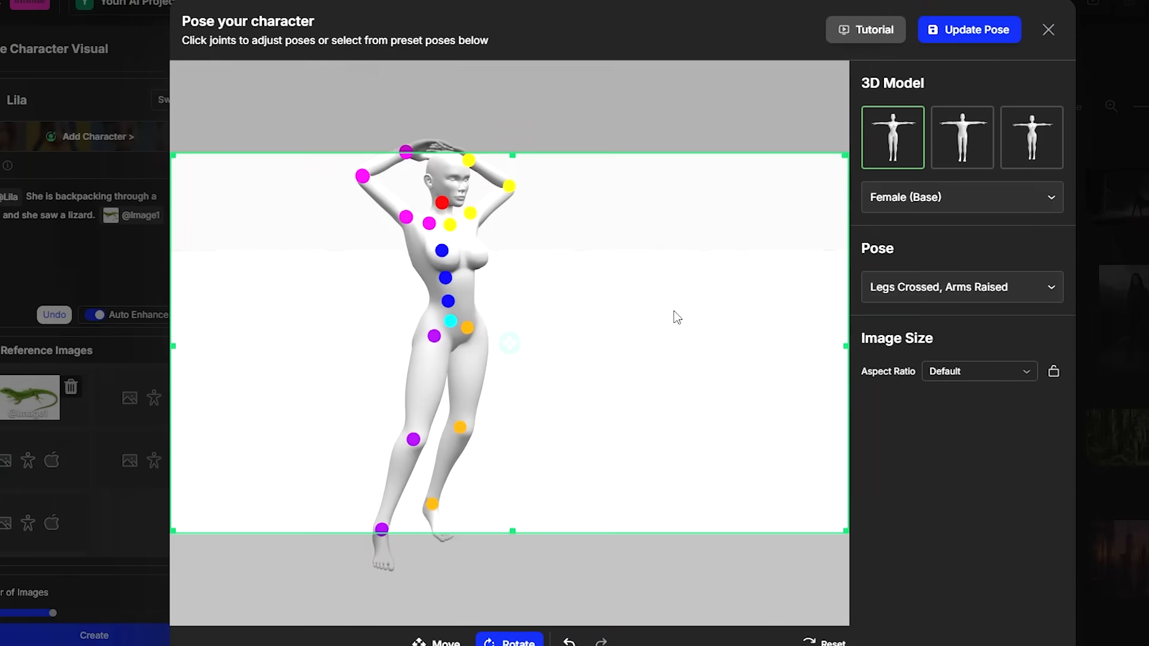
left_click_drag(674, 318, 662, 353)
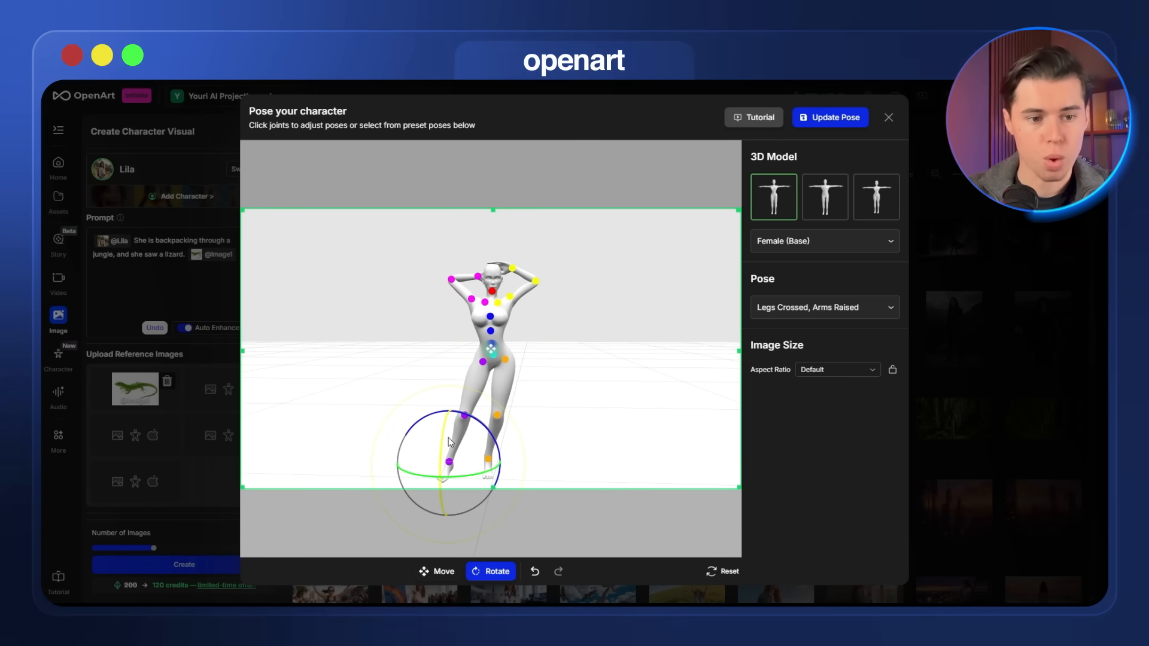
left_click(451, 279)
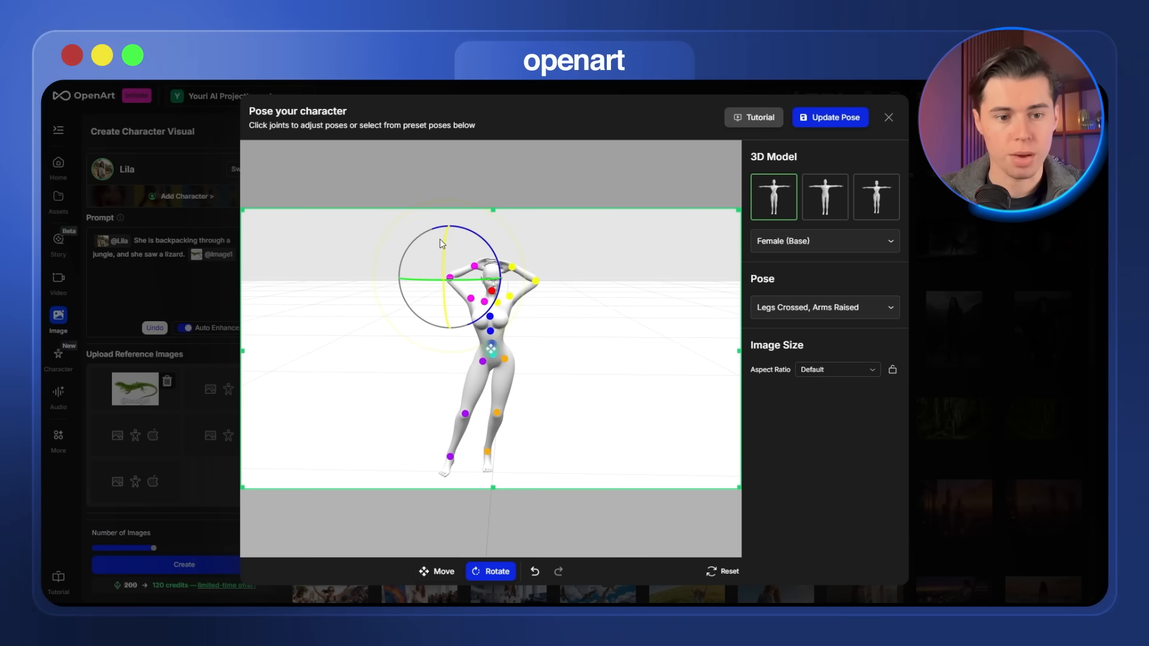
left_click_drag(440, 252, 601, 271)
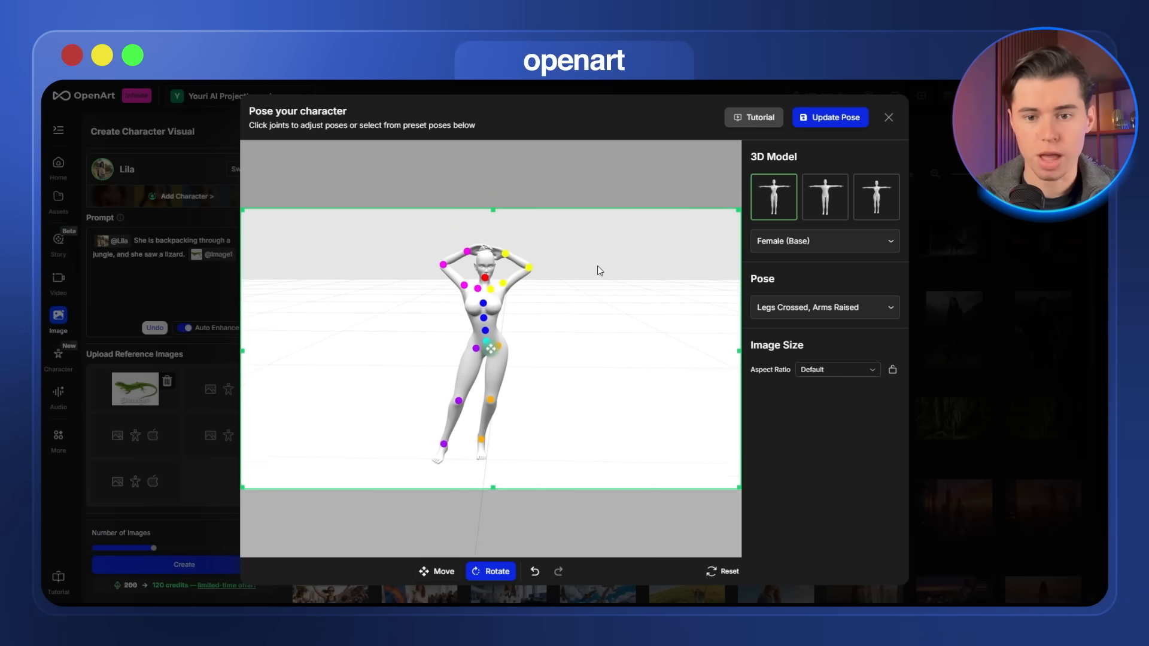
left_click_drag(591, 326, 595, 327)
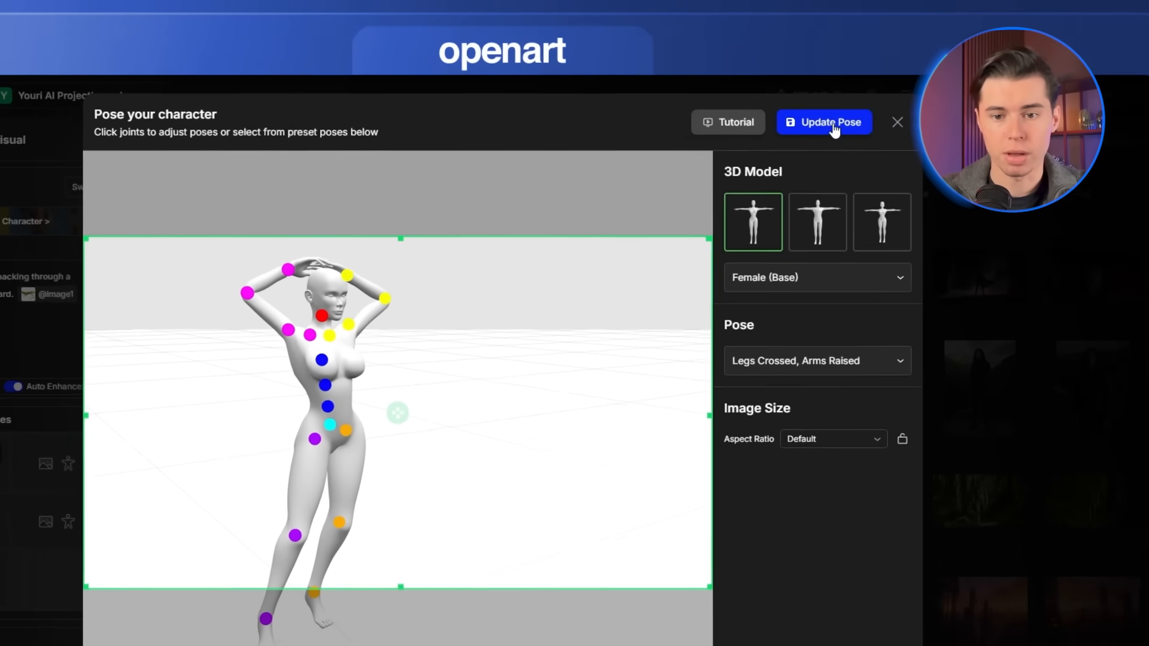
left_click(832, 124)
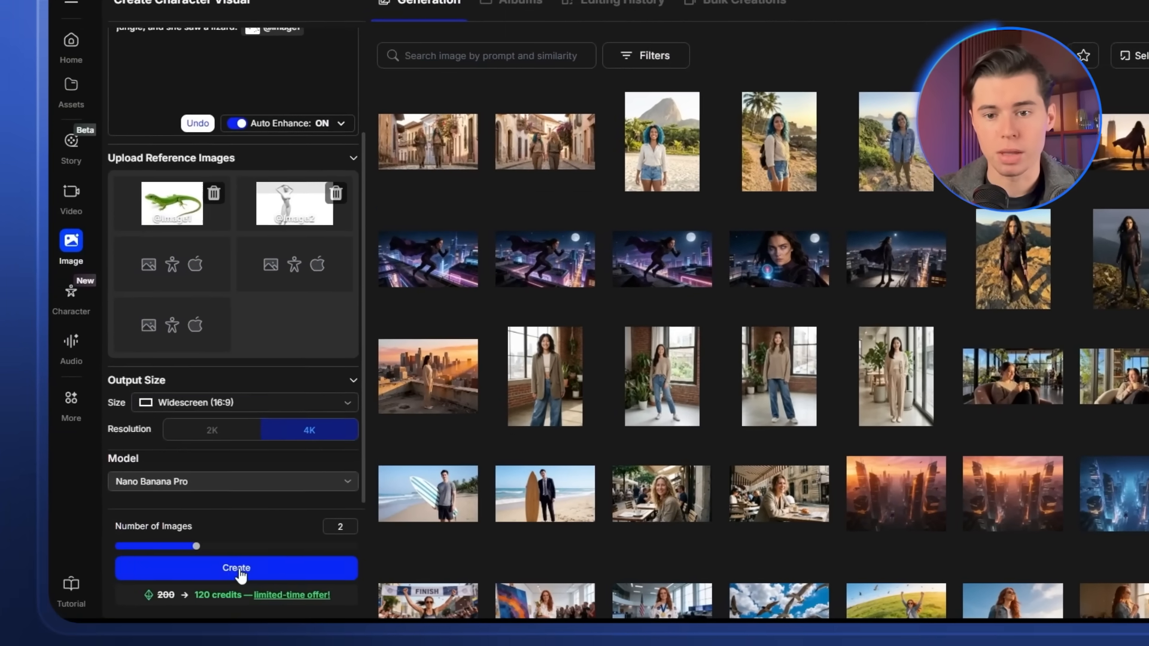
- Generate two Widescreen (16:9) 4K images of Lila and the lizard with the pose reference, and view the neighbouring result
left_click(238, 568)
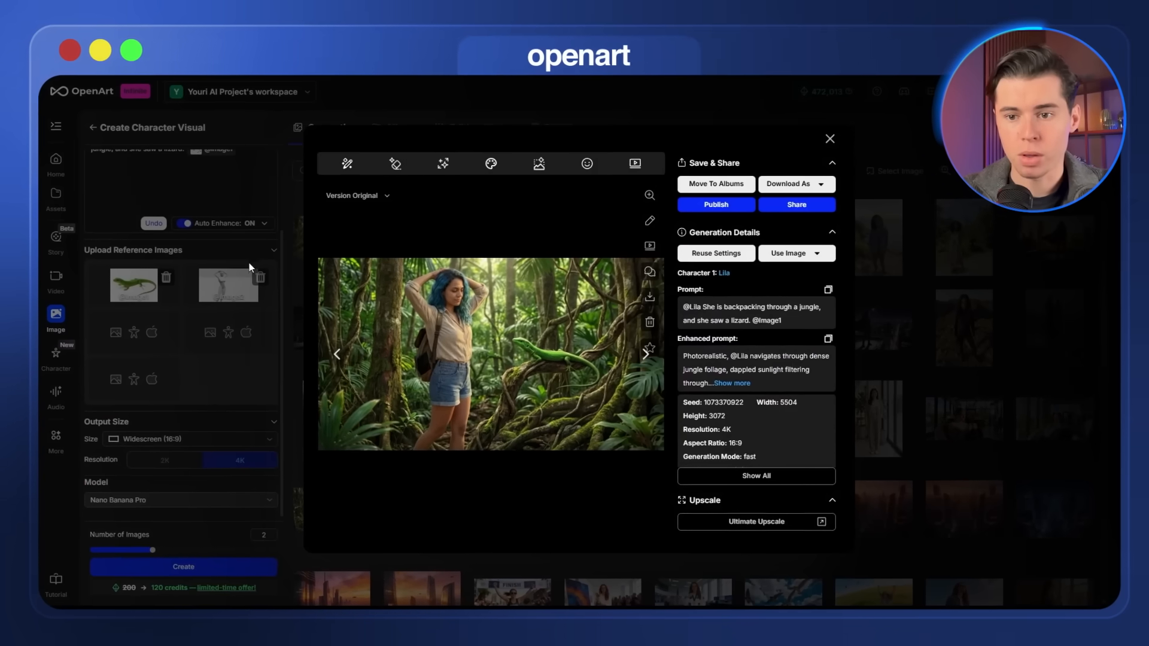
left_click(337, 354)
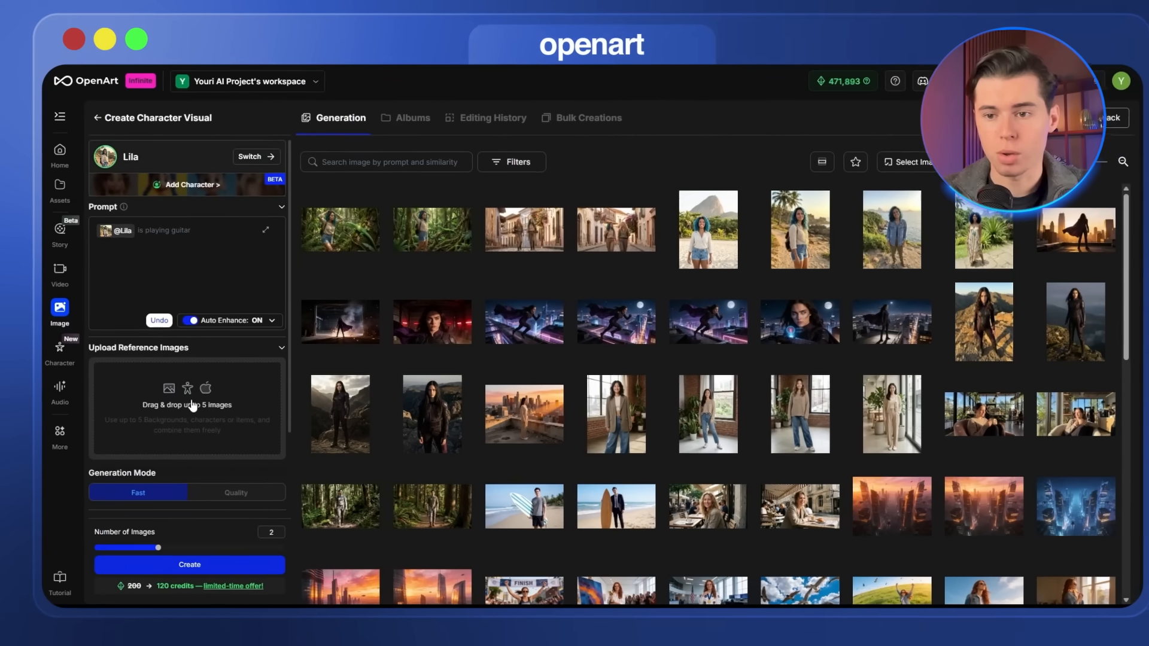
- Define Lila's position on the Jesus statue photo, shrinking the green area to fit below the statue, and save the placement
left_click(207, 390)
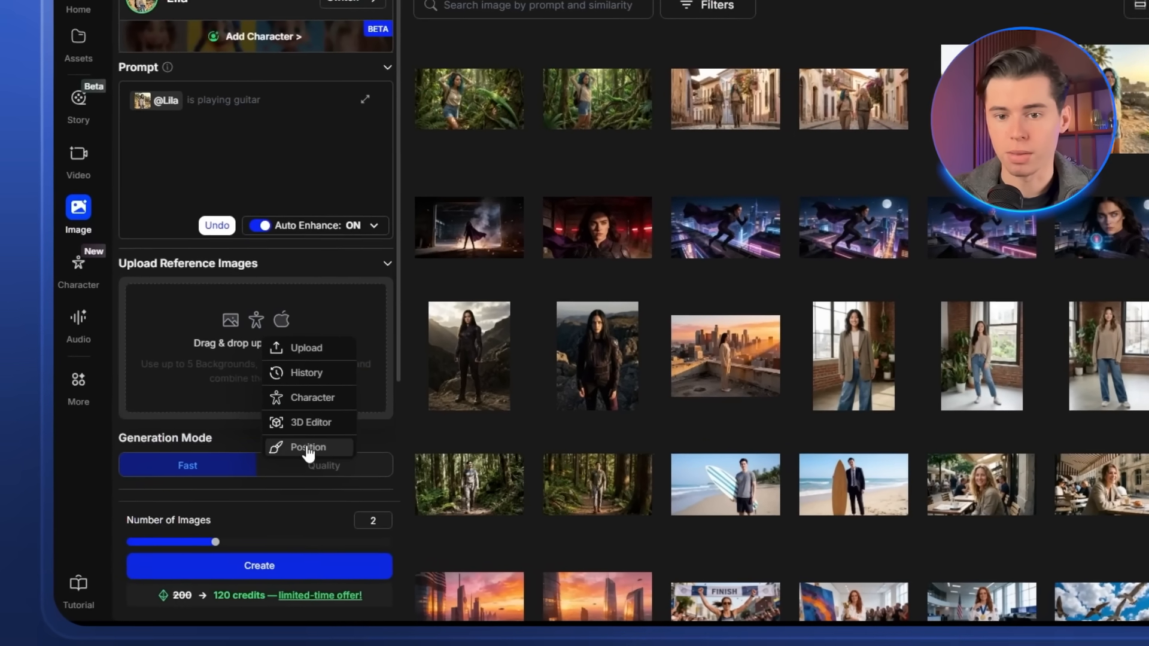
left_click(312, 455)
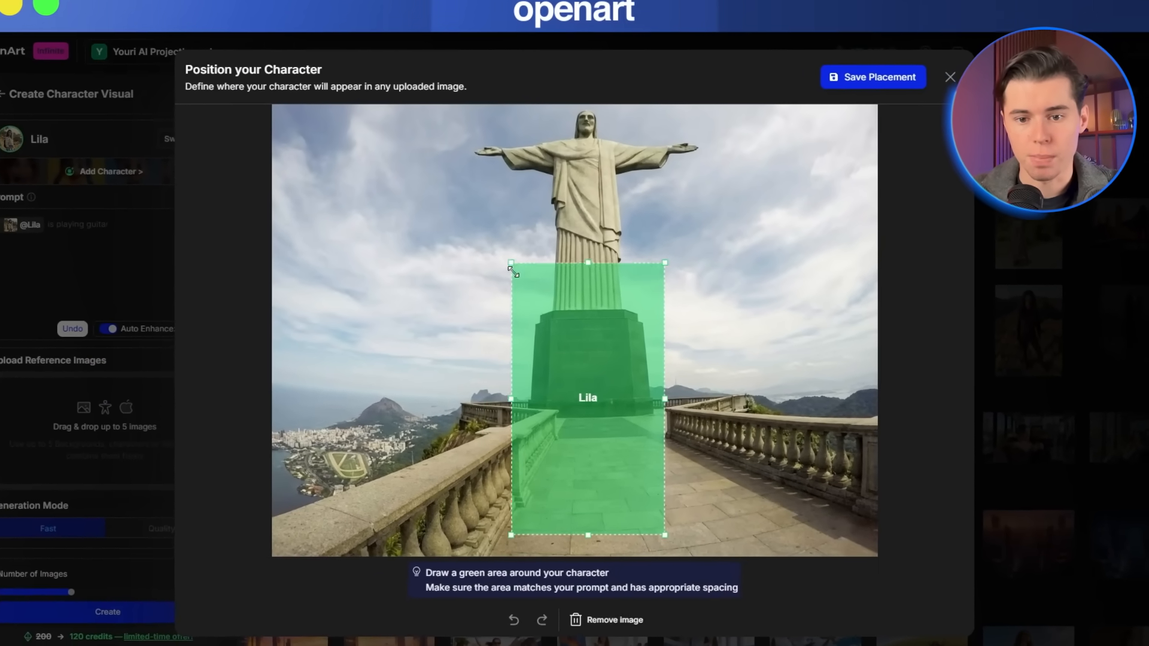
left_click_drag(511, 264, 548, 331)
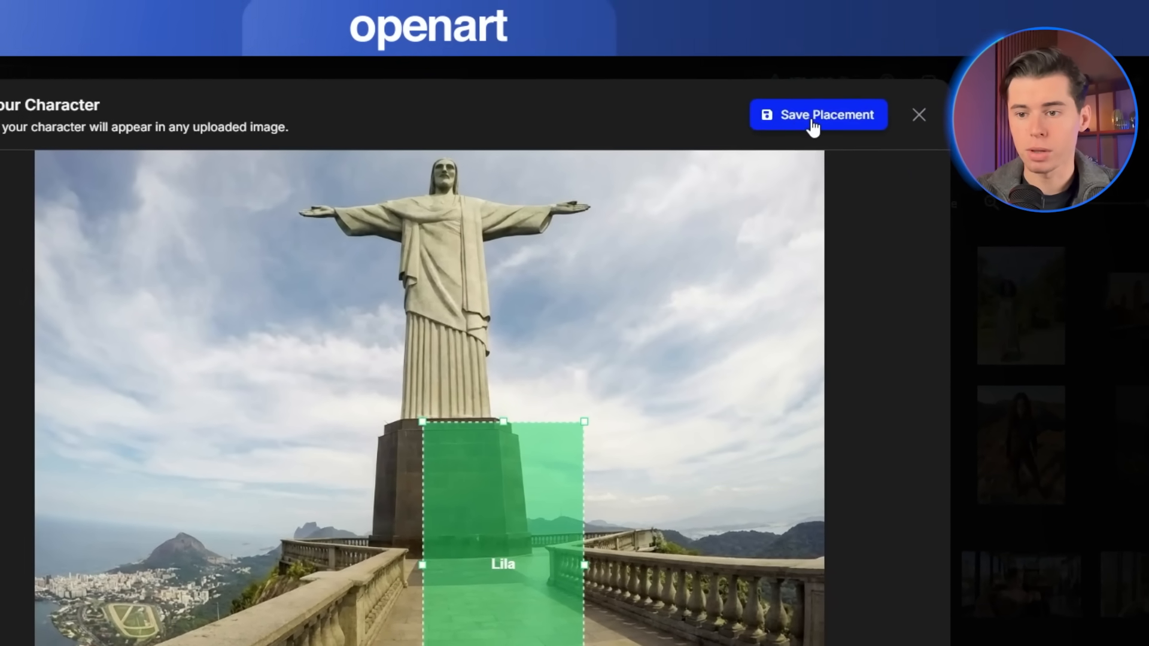
left_click(812, 120)
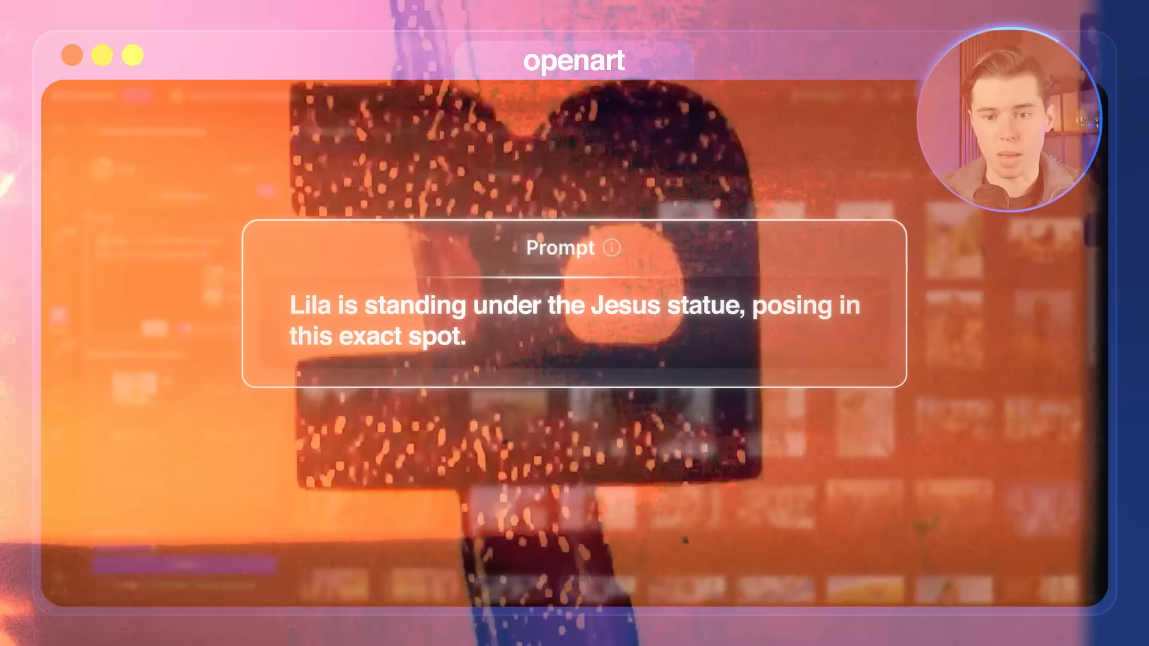
scroll(408, 254, "down", 3)
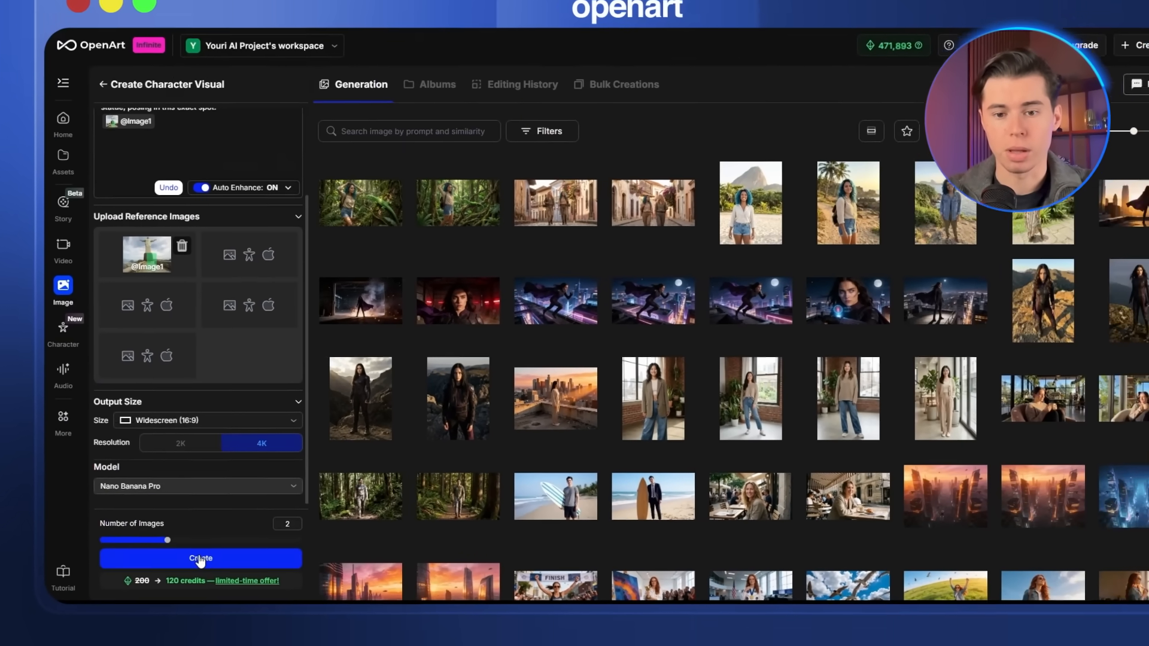
left_click(282, 539)
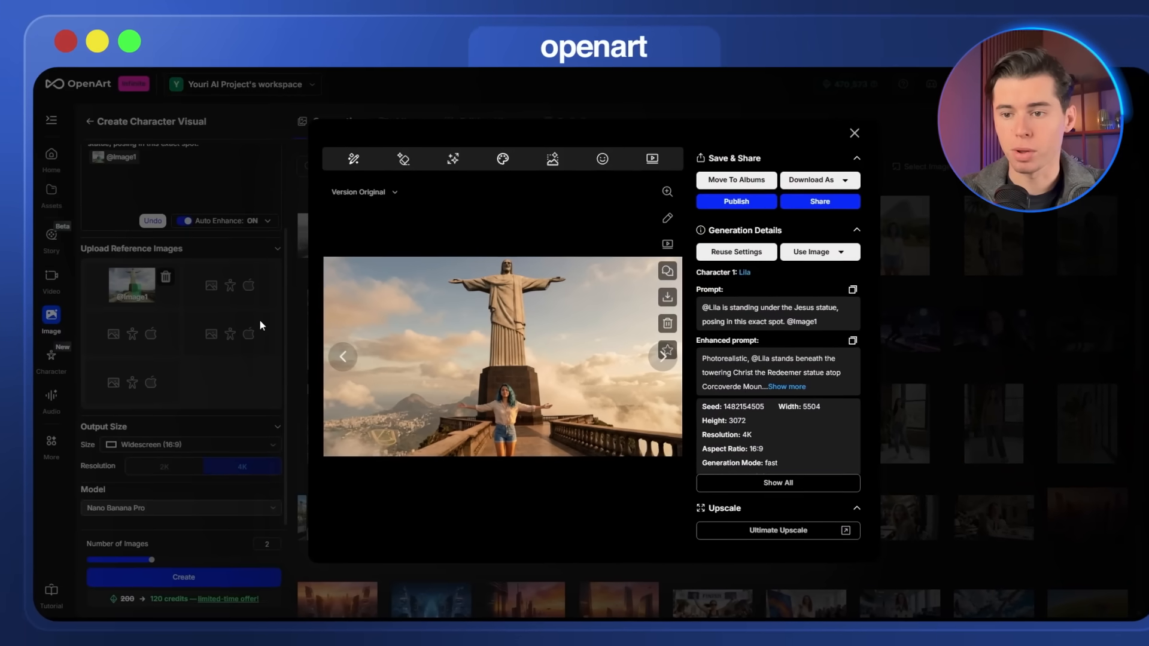
left_click(355, 360)
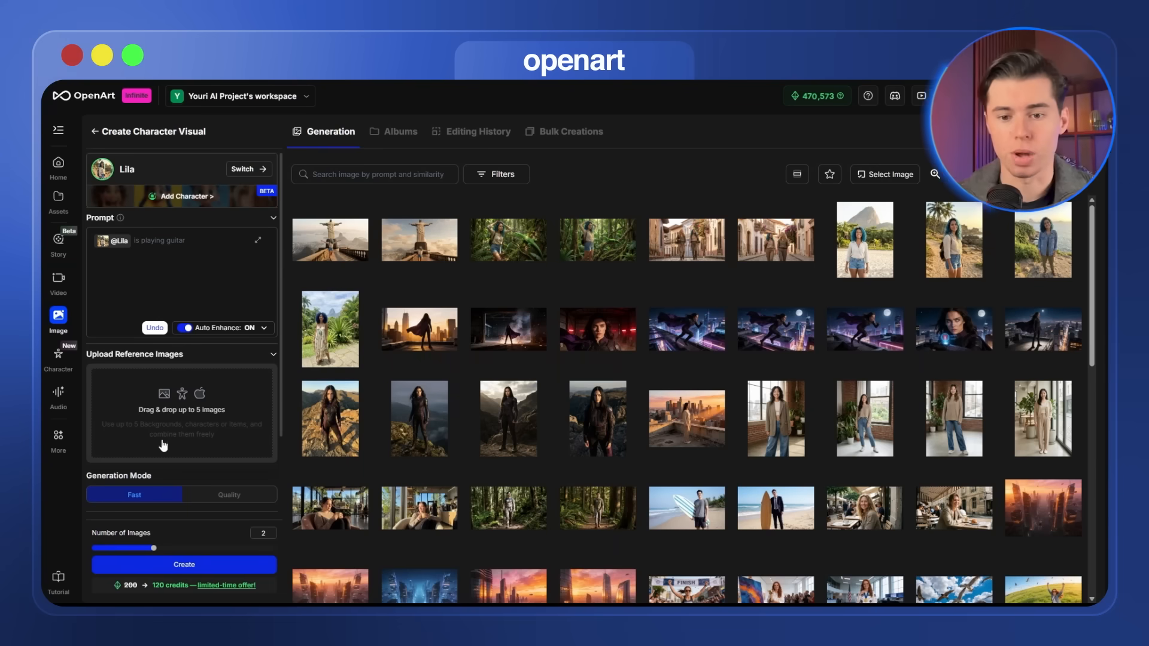
- Add the jungle picture as reference and generate images of "Lila is now further down the jungle and finds herself sneaking up on a jaguar before it sees her."
left_click(195, 411)
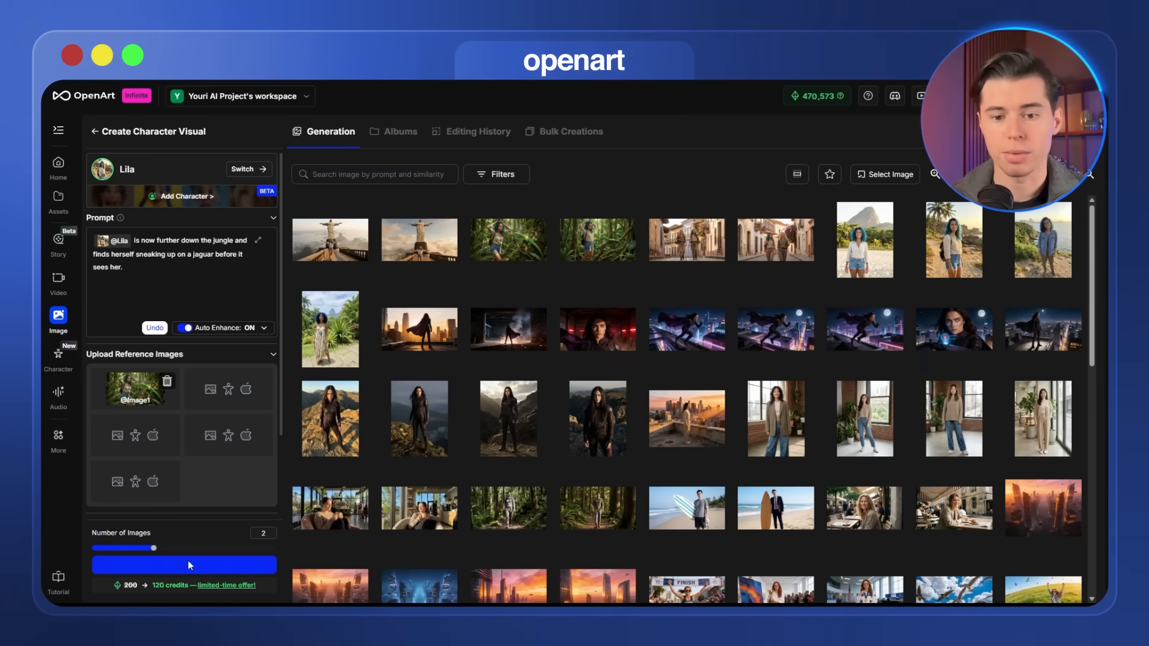
left_click(190, 566)
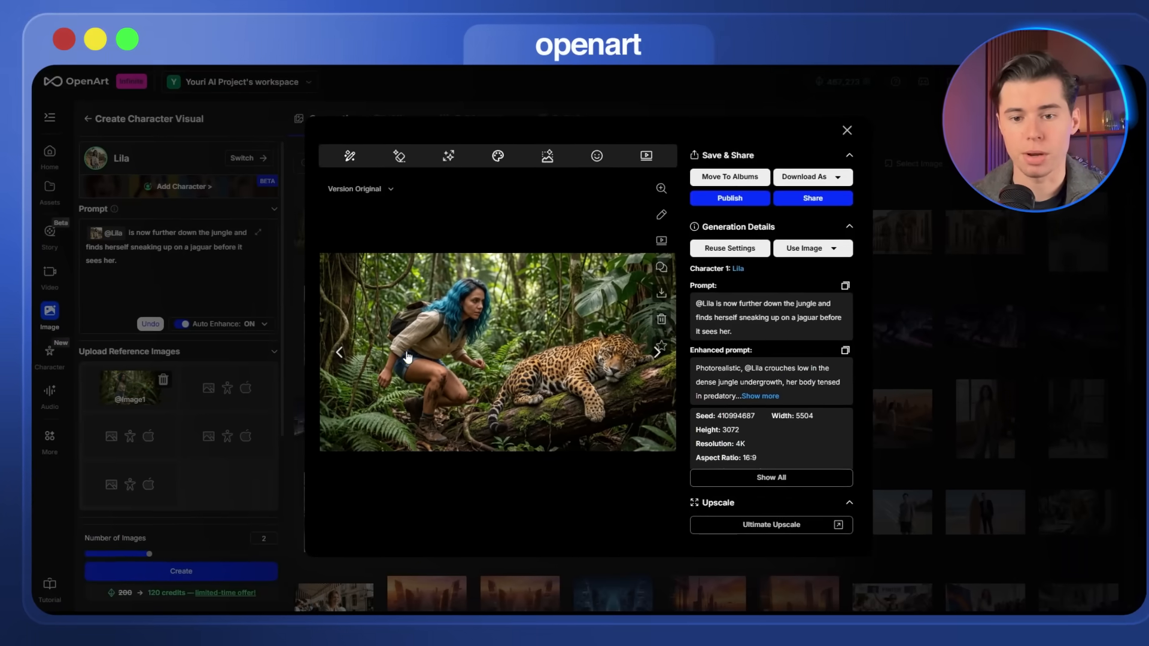
left_click(340, 353)
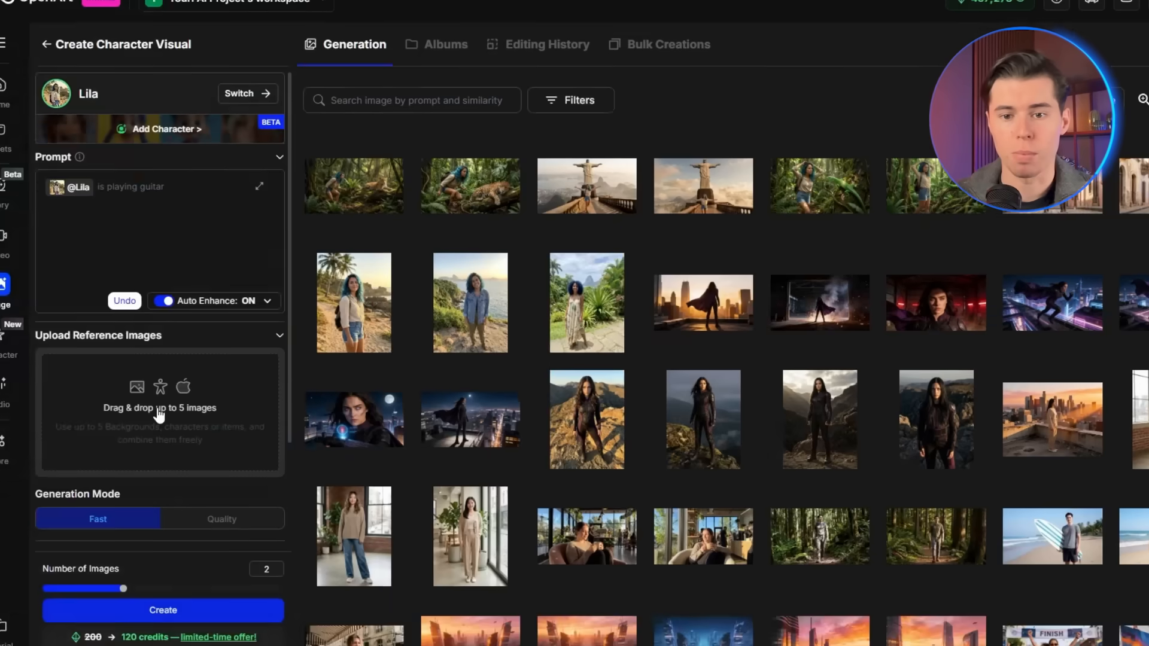
- Add a jungle reference image and Vi as second character, and begin the prompt with "Vi sneaks up right behind Lila when the jaguar"
left_click(158, 414)
left_click(169, 421)
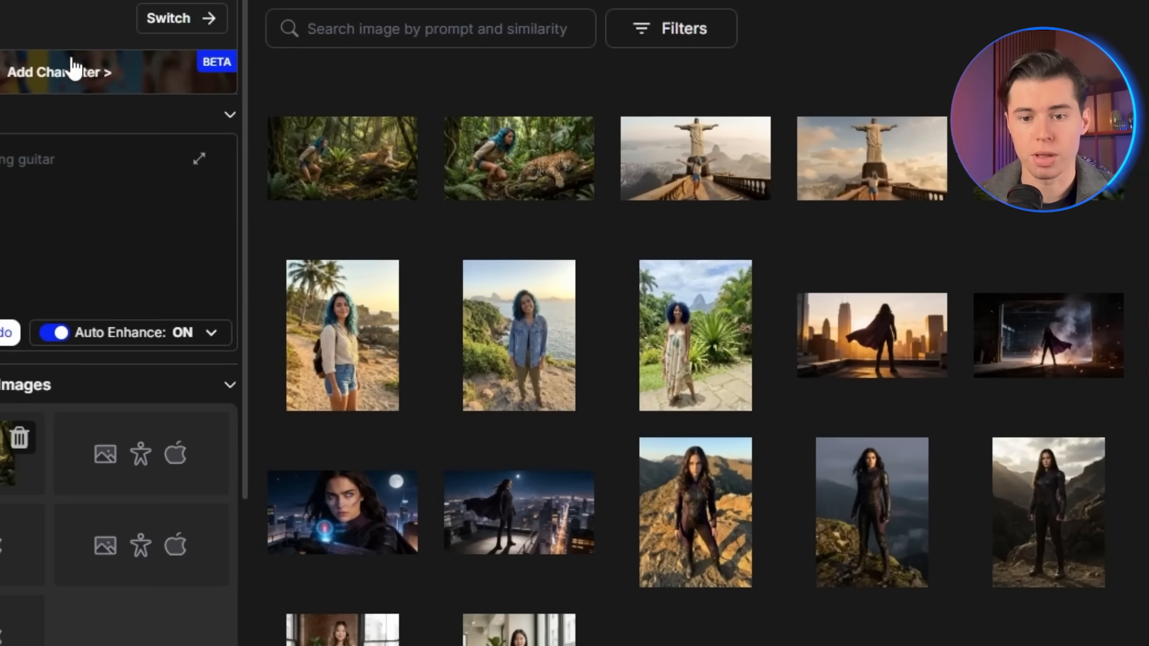
left_click(179, 128)
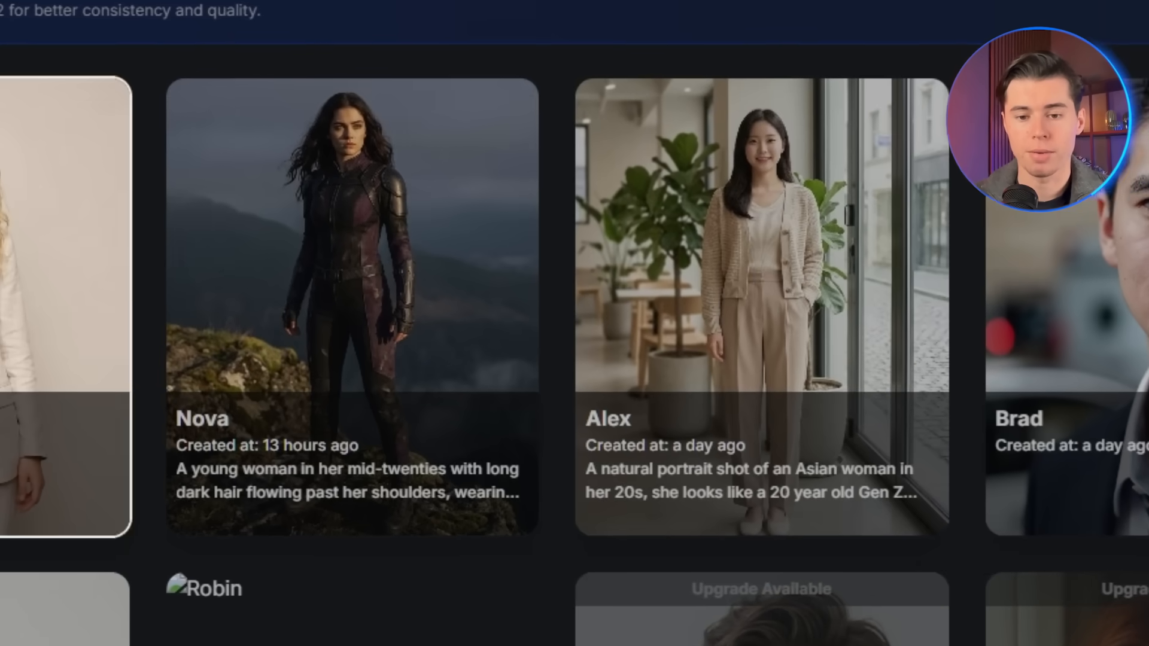
type("Vi sneaks up right behind Lila when")
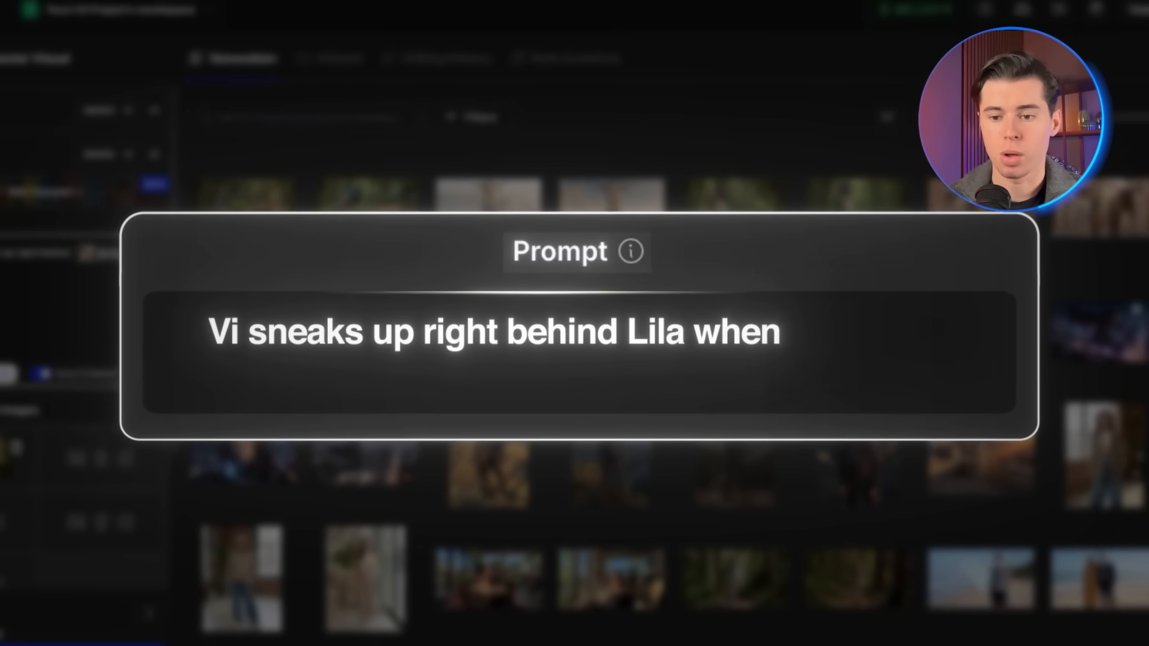
type(" the jagu")
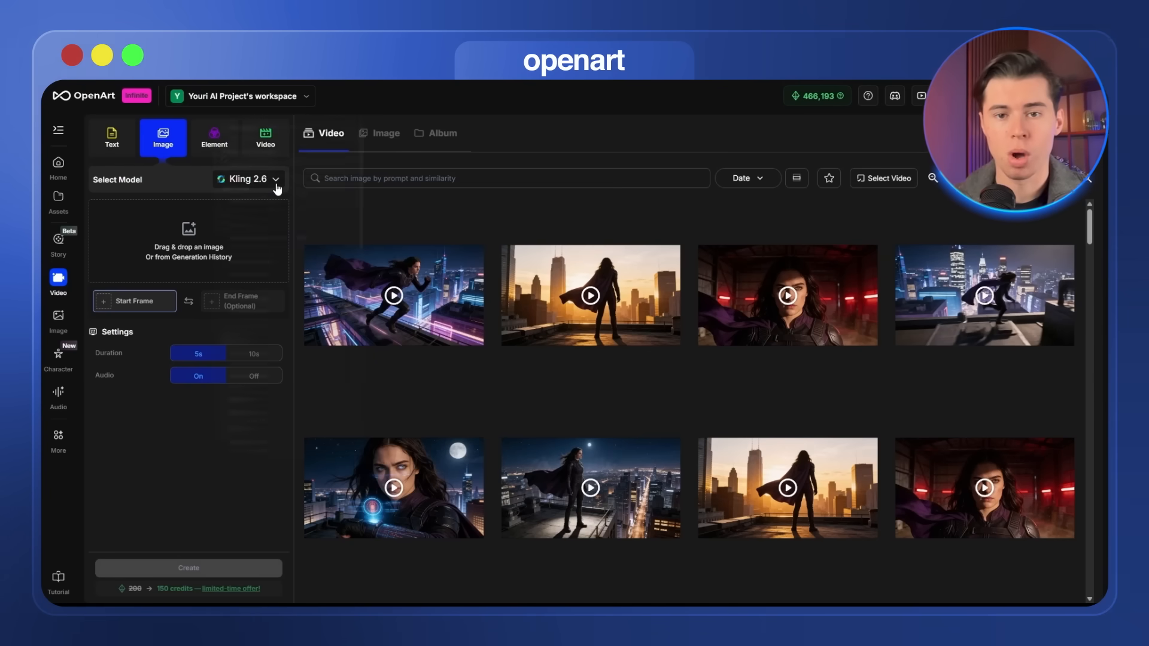
- Set up a Veo3 3.1 image-to-video at 1080p, 16:9, Normal mode and 8s, with the jungle lizard picture as start frame
left_click(276, 183)
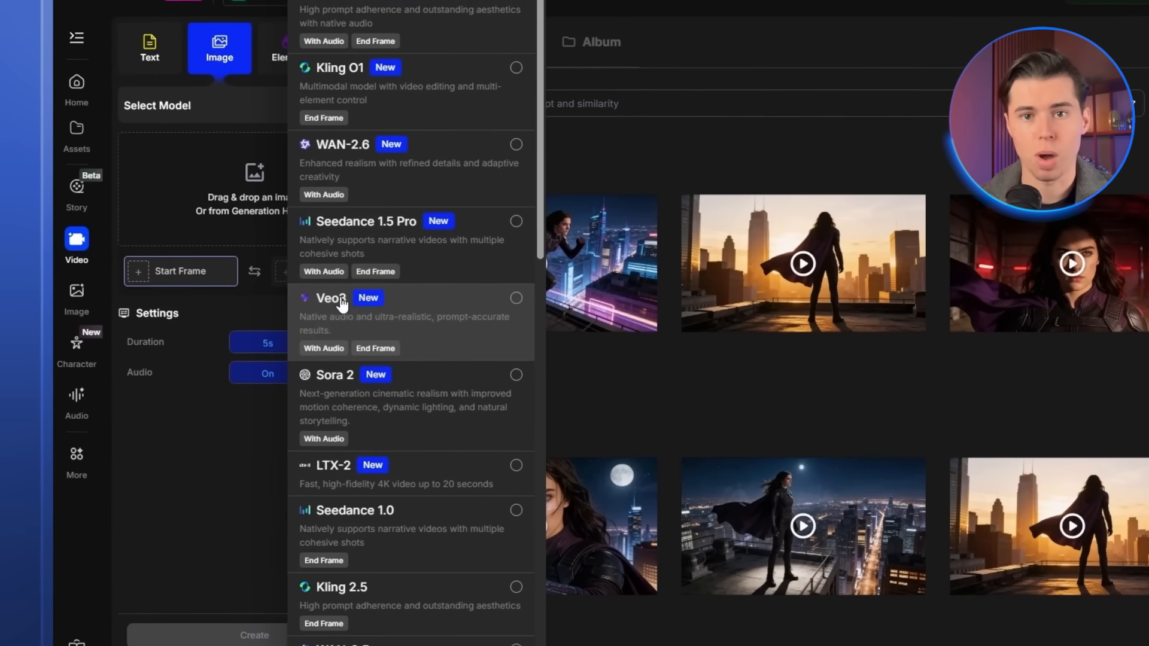
left_click(247, 322)
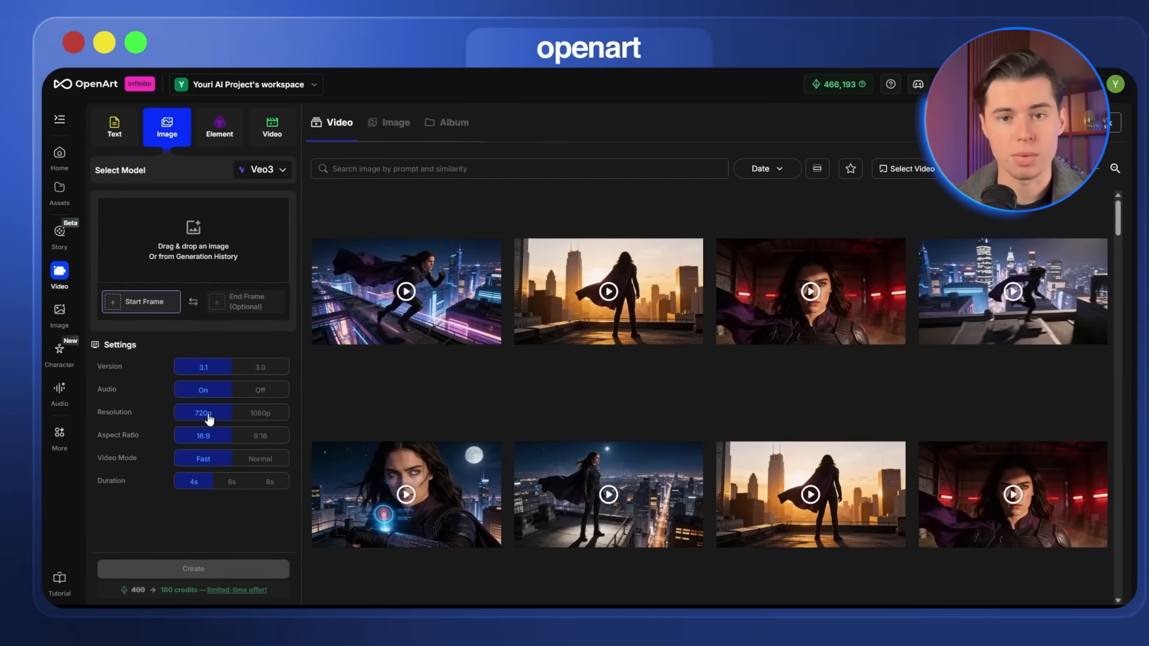
left_click(349, 429)
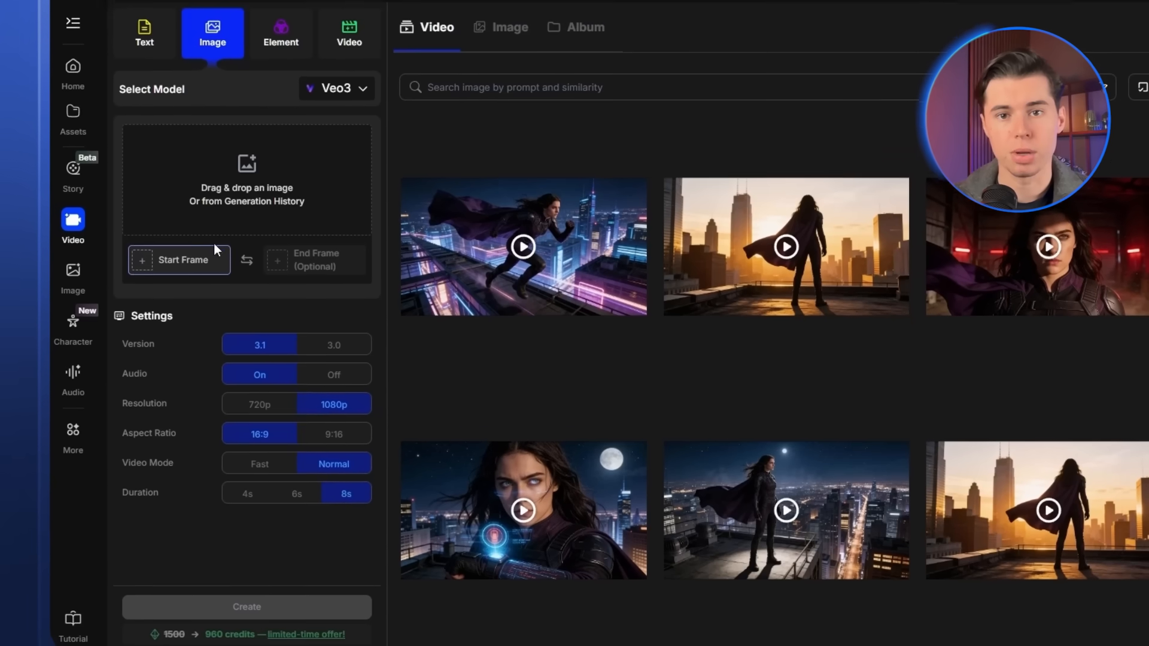
left_click(210, 231)
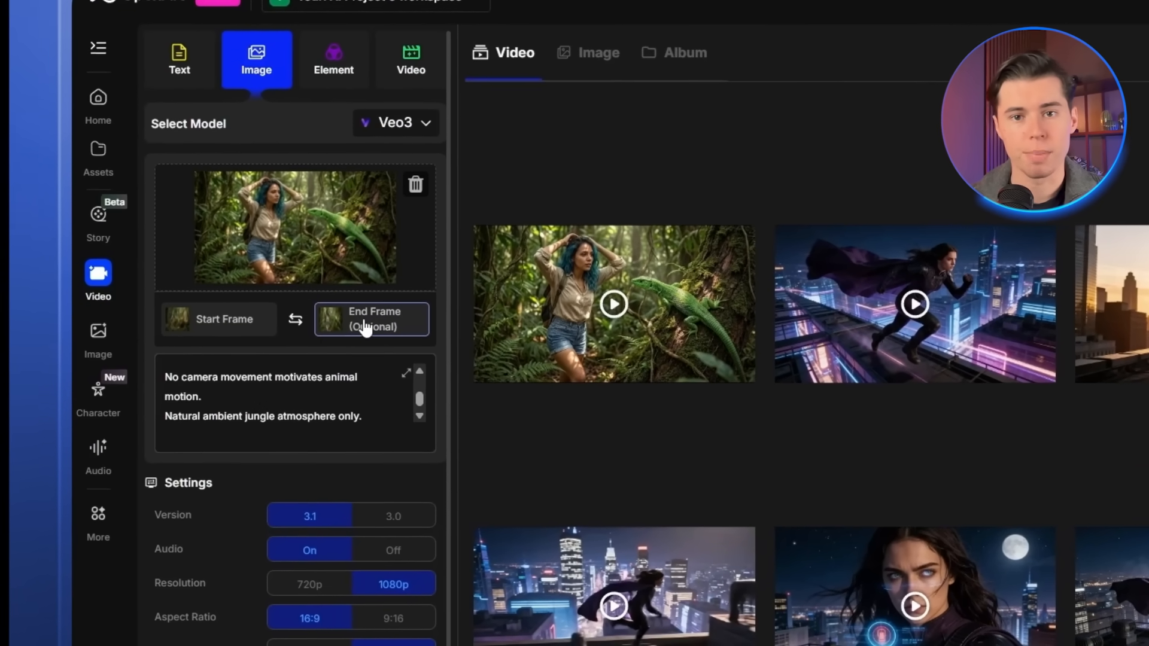
- Replace the lizard frame with the two-girl jaguar picture, prompt the blonde girl sneaking over as the jaguar notices and turns around, and generate a 6s video
left_click(412, 187)
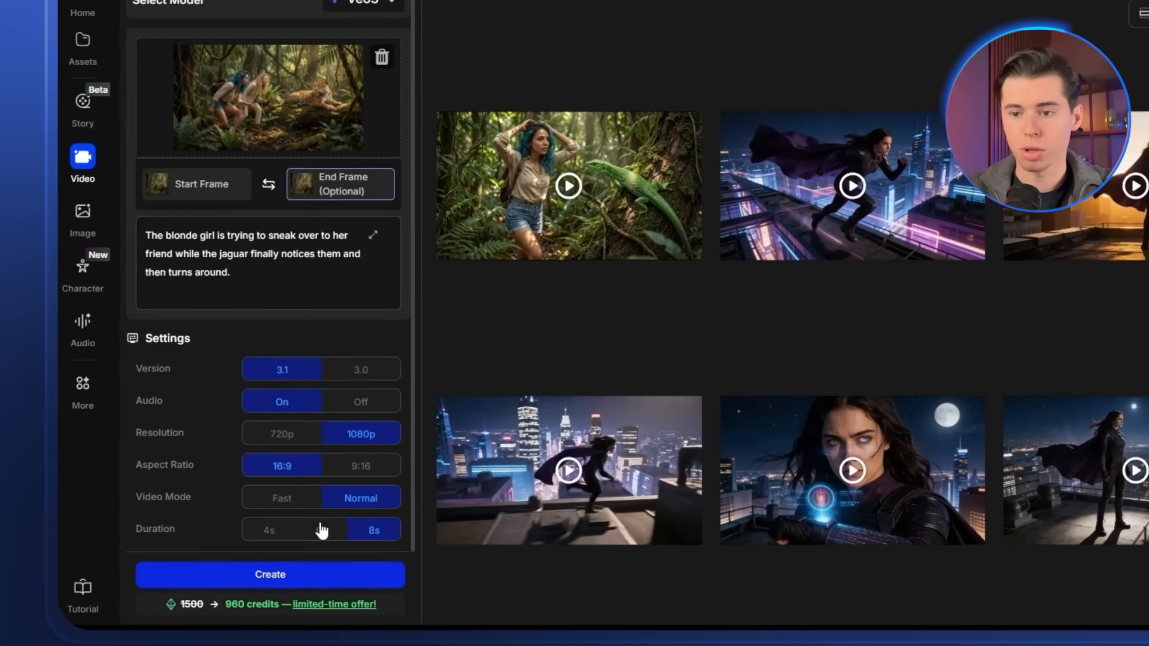
left_click(223, 548)
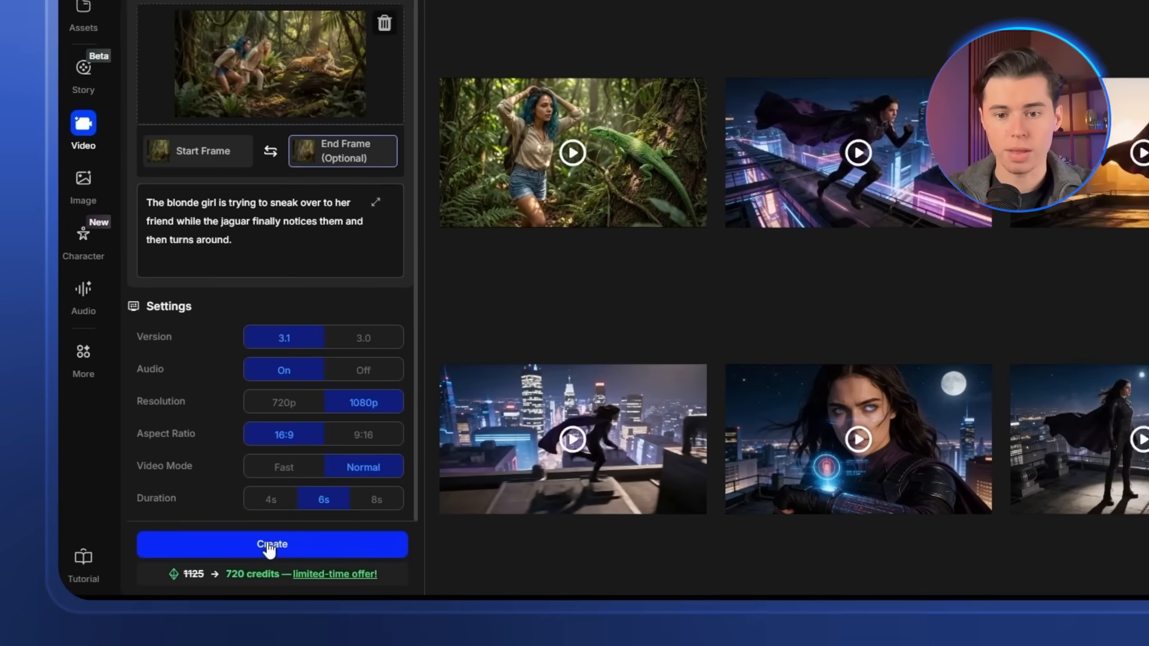
left_click(290, 536)
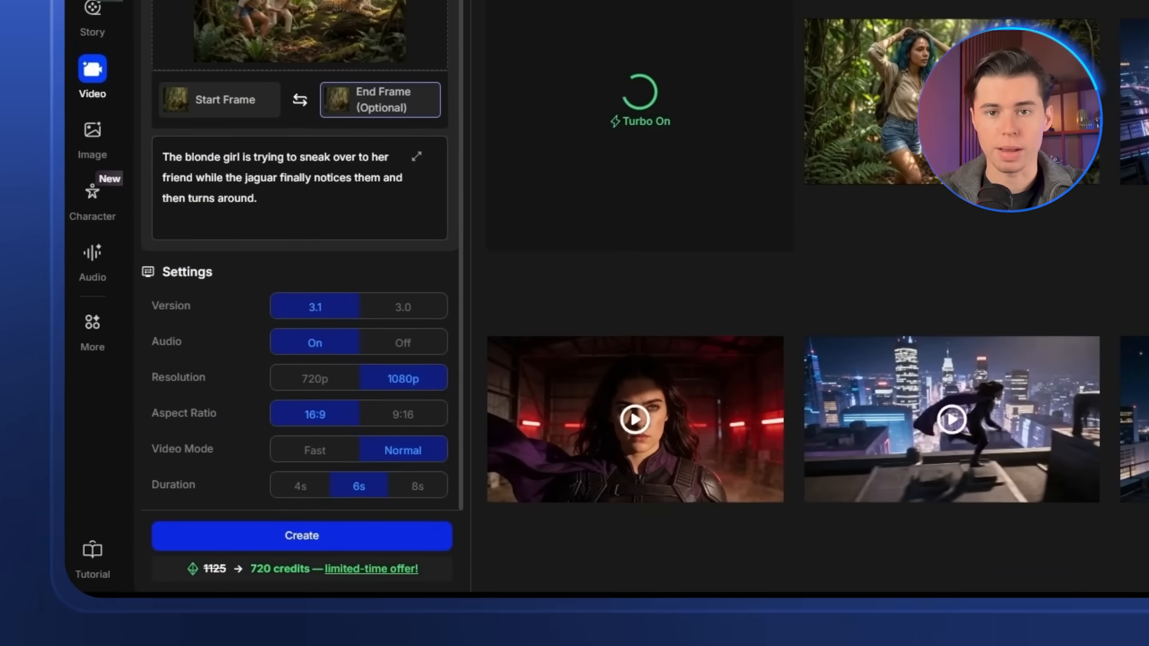